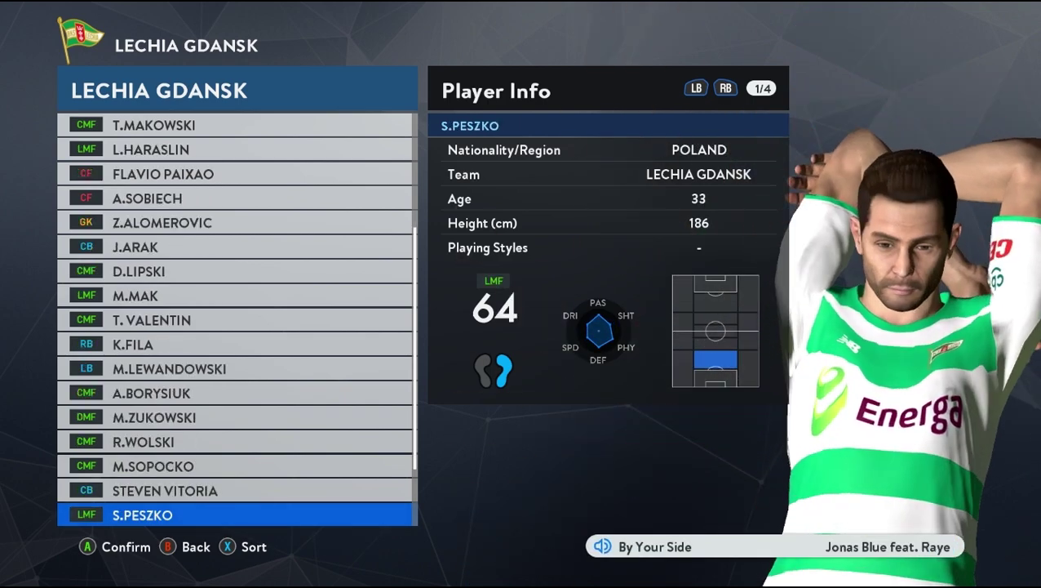
Step: Look through the remaining players at the end of the Lechia Gdansk squad list and their player info
key("Down")
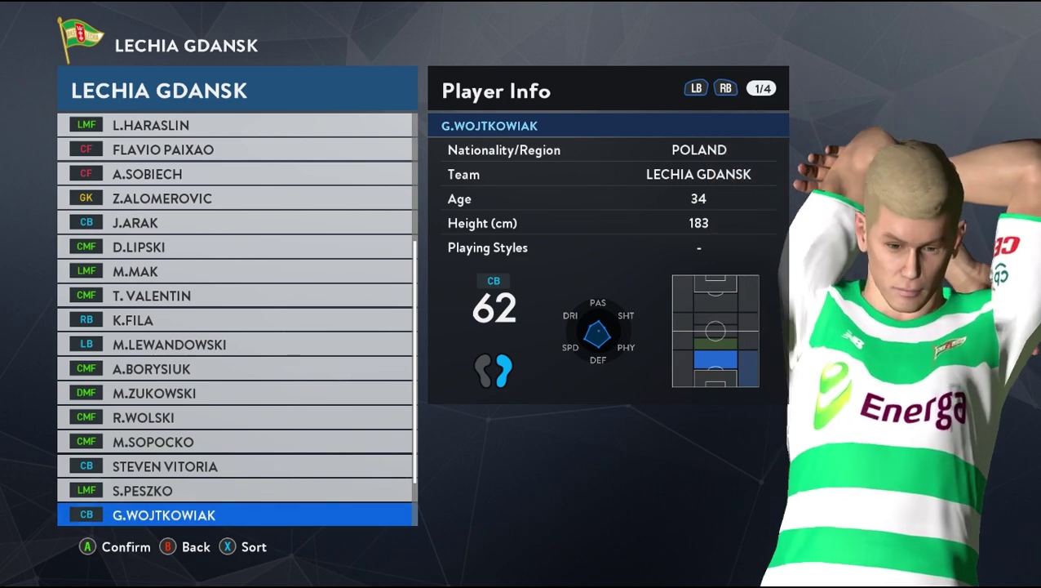
key("Down")
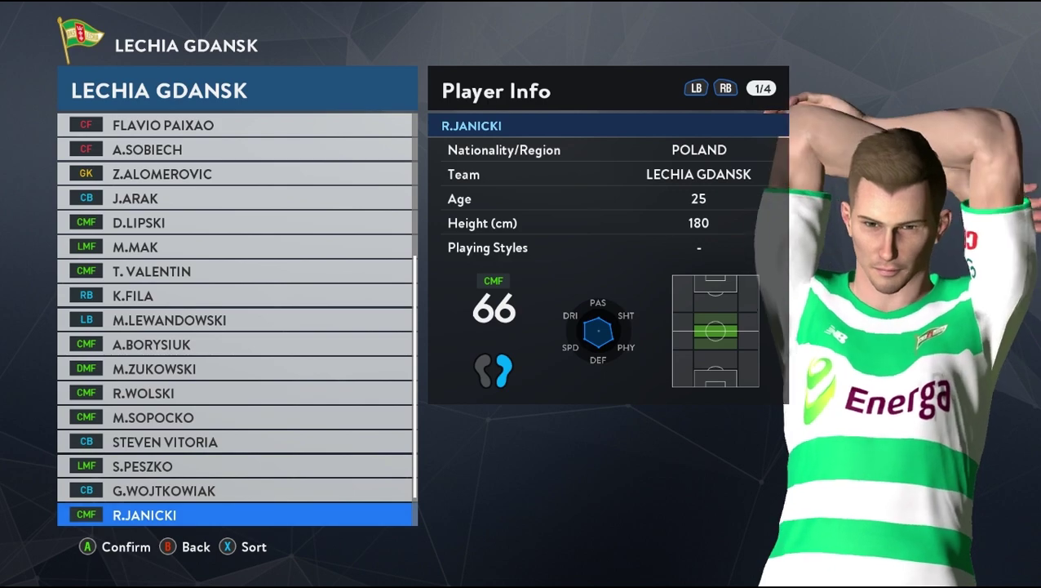
key("Down")
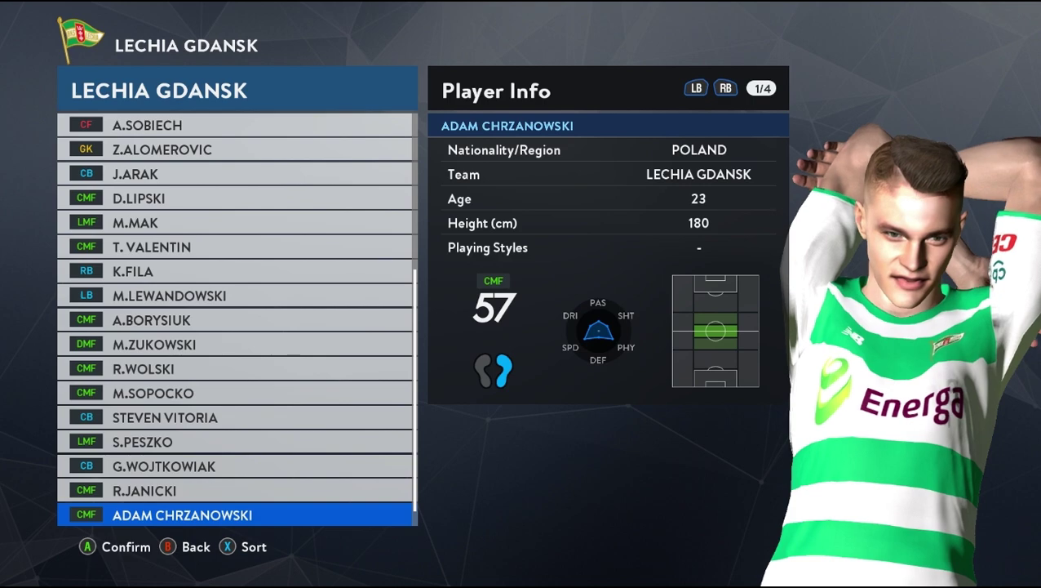
key("Down")
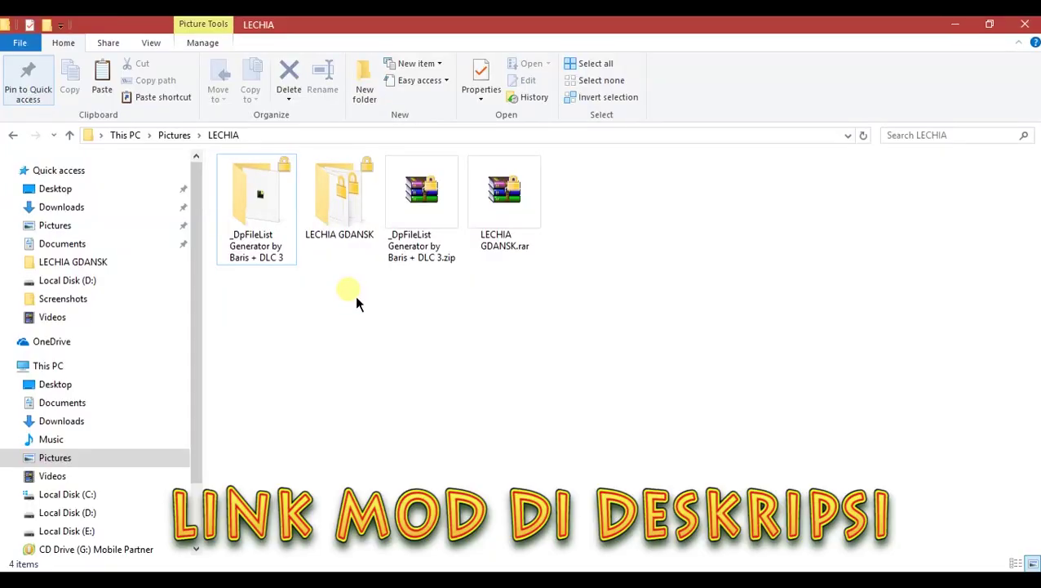
left_click(425, 233)
left_click(491, 222)
left_click(452, 219)
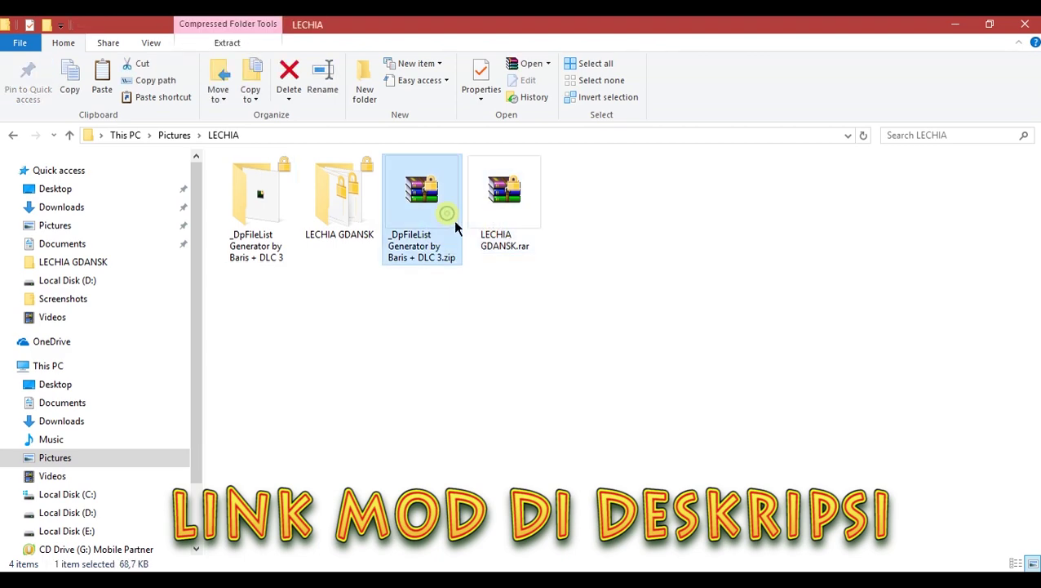
left_click(496, 214)
left_click_drag(550, 281, 435, 221)
right_click(435, 219)
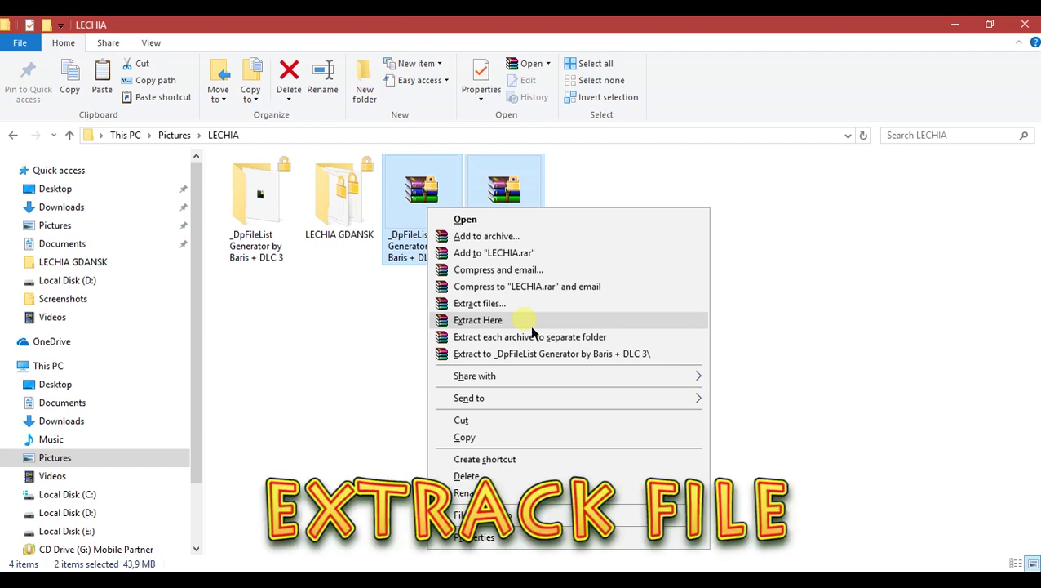
left_click(409, 314)
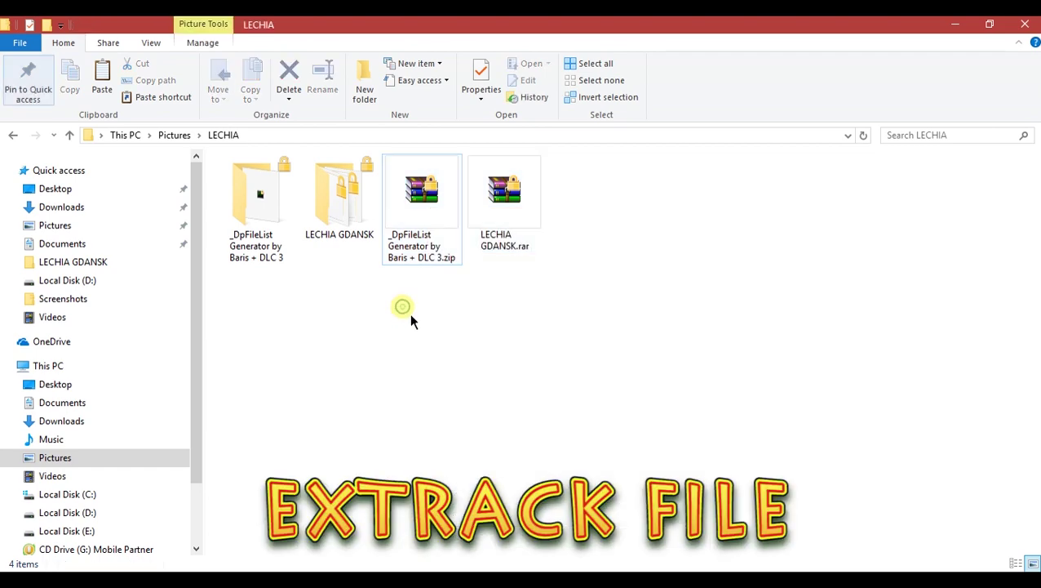
Step: Open the extracted LECHIA GDANSK mod folder inside the LECHIA folder
left_click(339, 254)
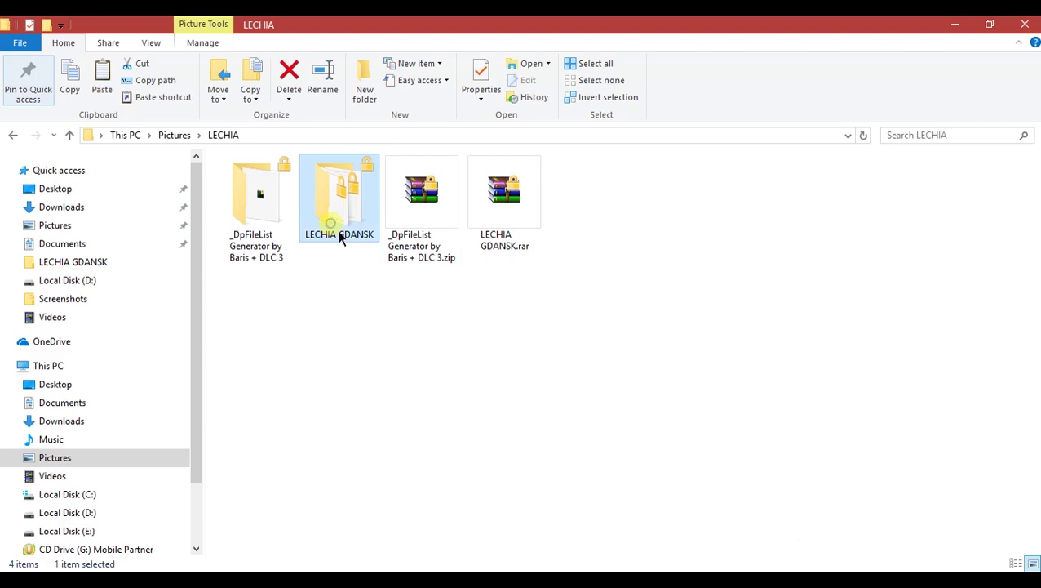
left_click(274, 233)
left_click(330, 218)
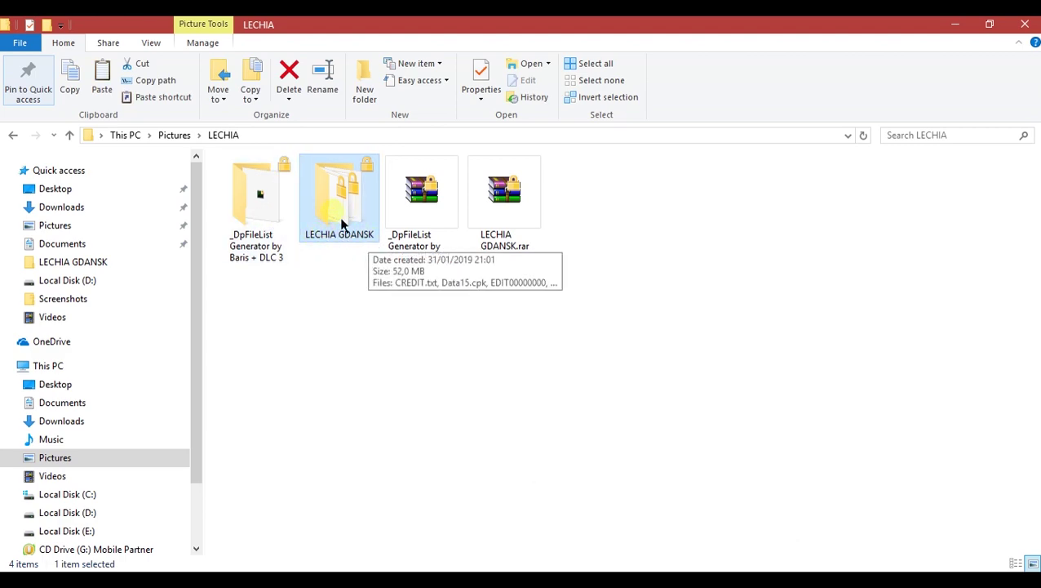
double_click(340, 217)
Step: Copy the EDIT00000000 file from the LECHIA GDANSK folder to the clipboard
left_click(318, 223)
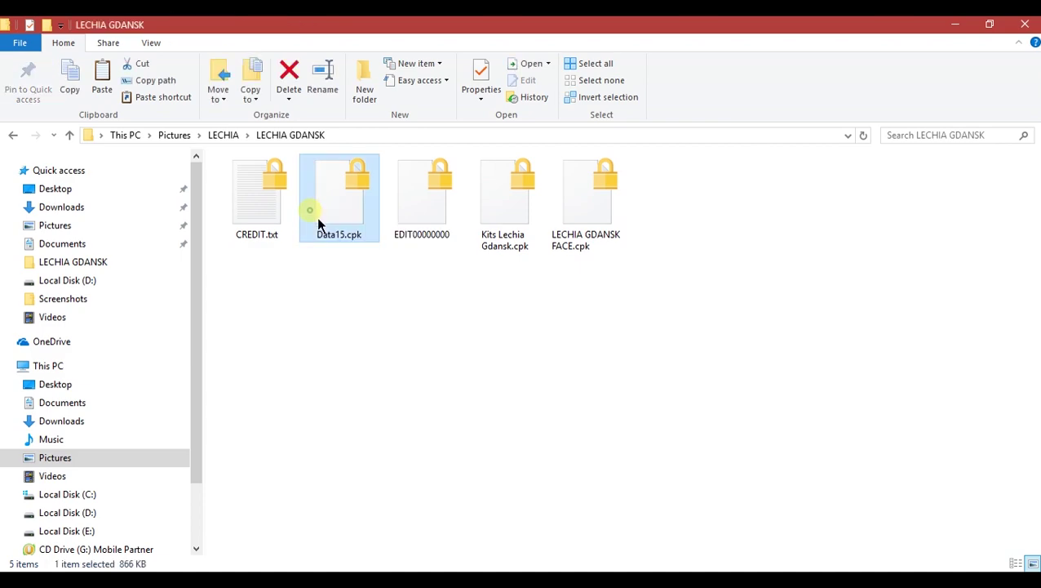
left_click(398, 235)
left_click(481, 233)
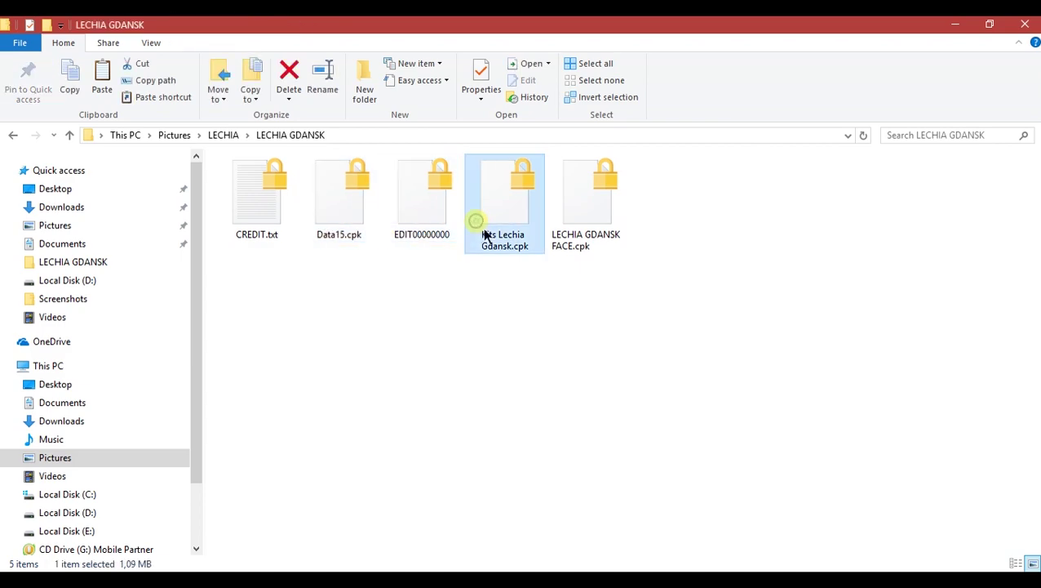
left_click(560, 234)
left_click(433, 234)
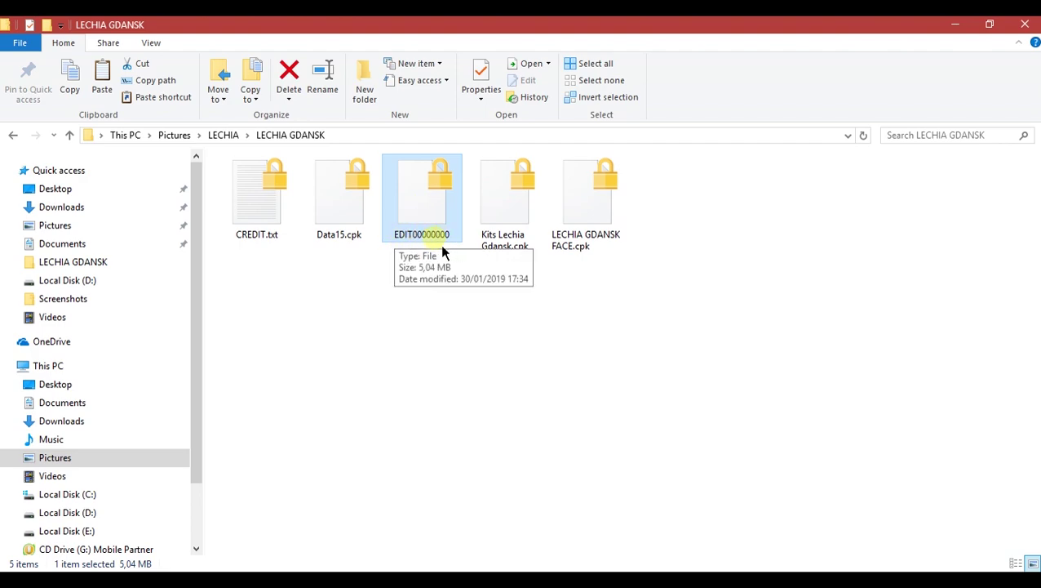
right_click(409, 240)
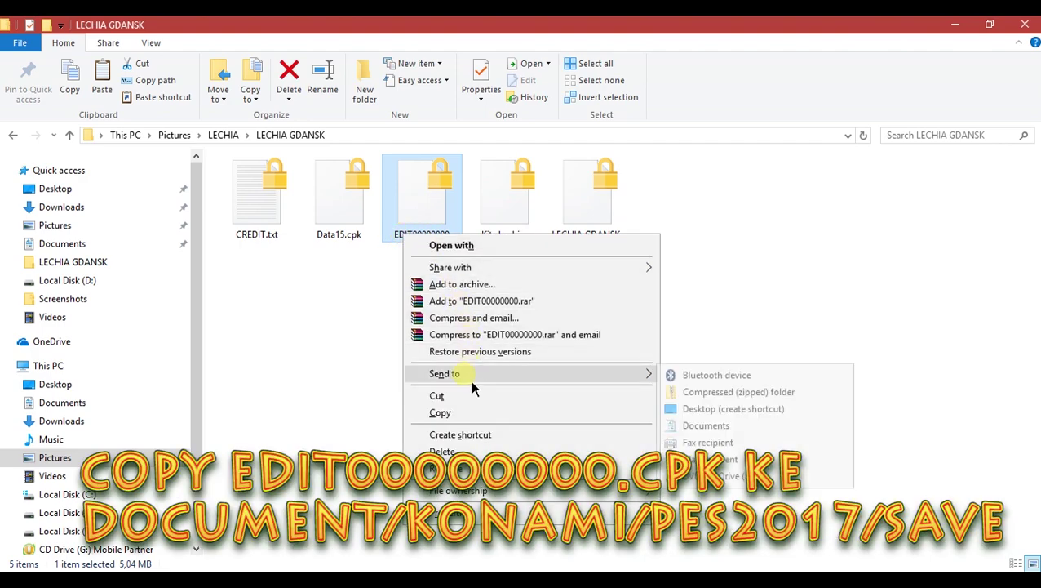
left_click(439, 414)
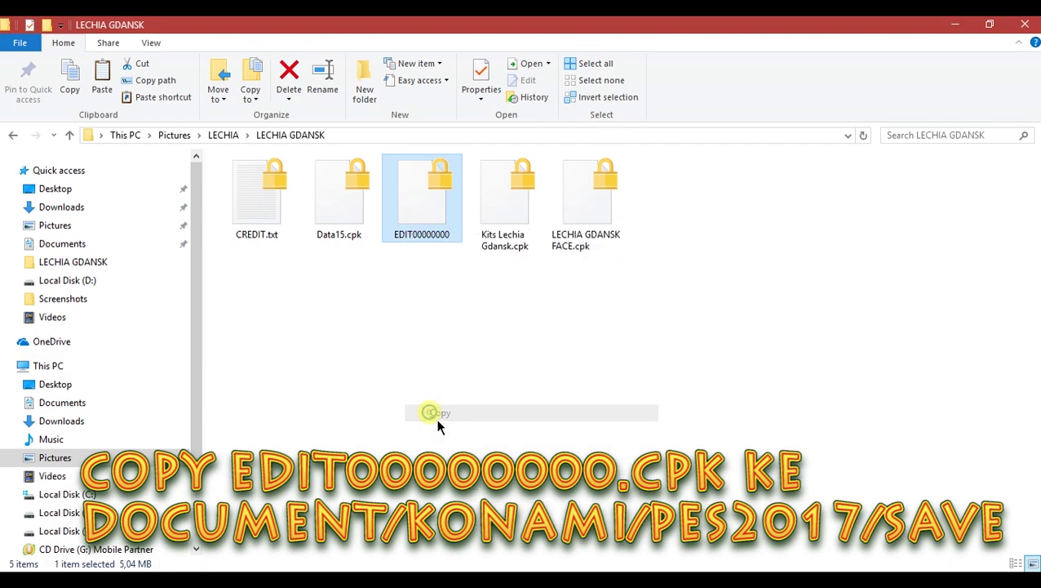
Step: Open the game's save folder at Documents > KONAMI > Pro Evolution Soccer 2017 > save
left_click(104, 405)
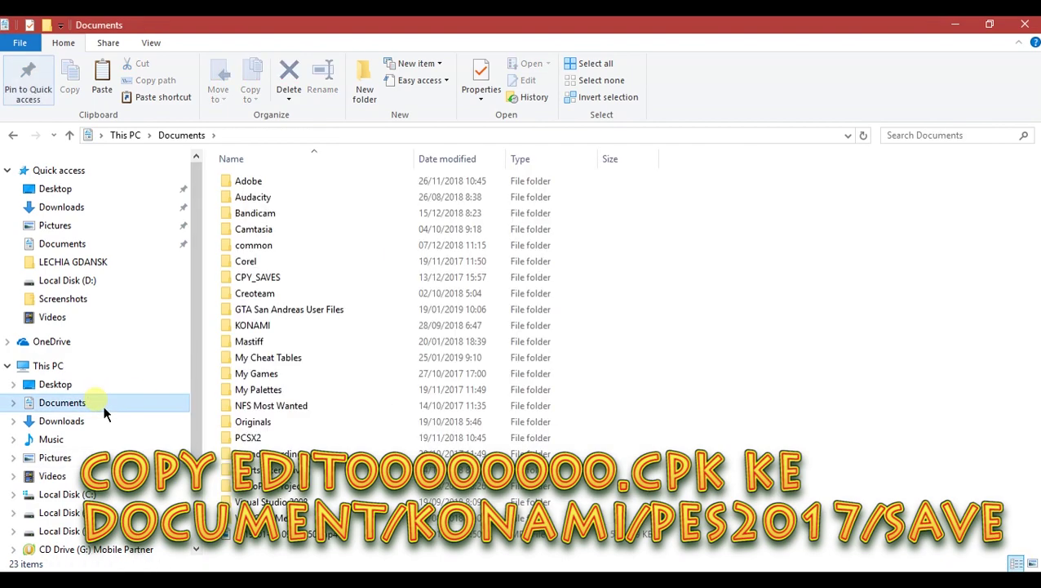
left_click(255, 329)
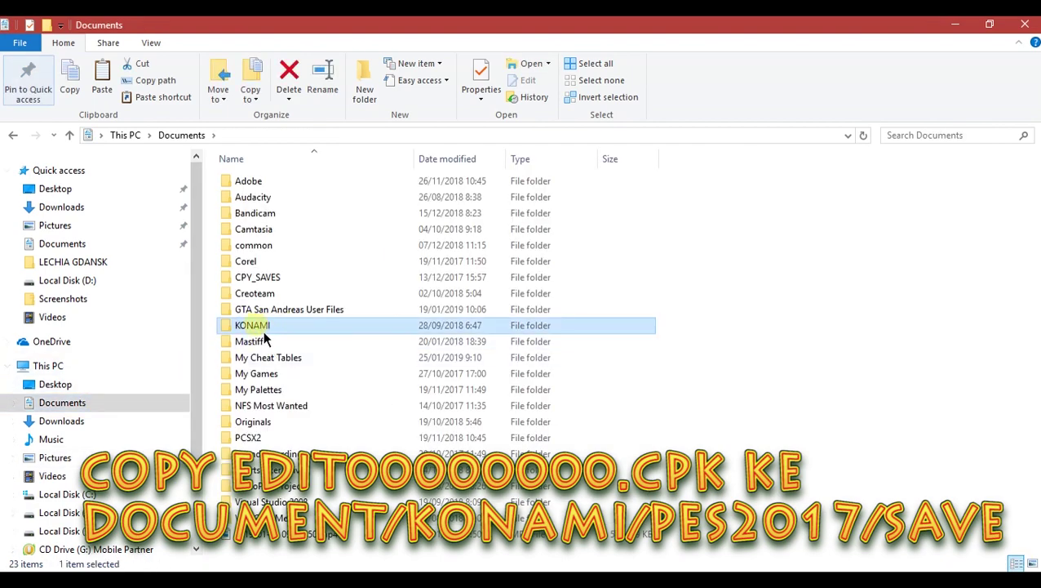
double_click(262, 330)
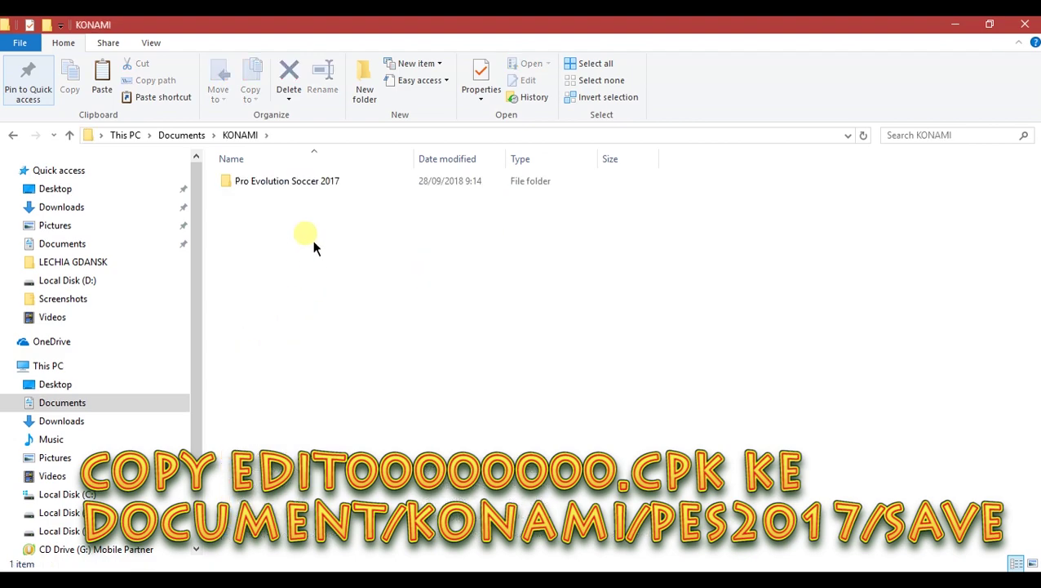
left_click(307, 183)
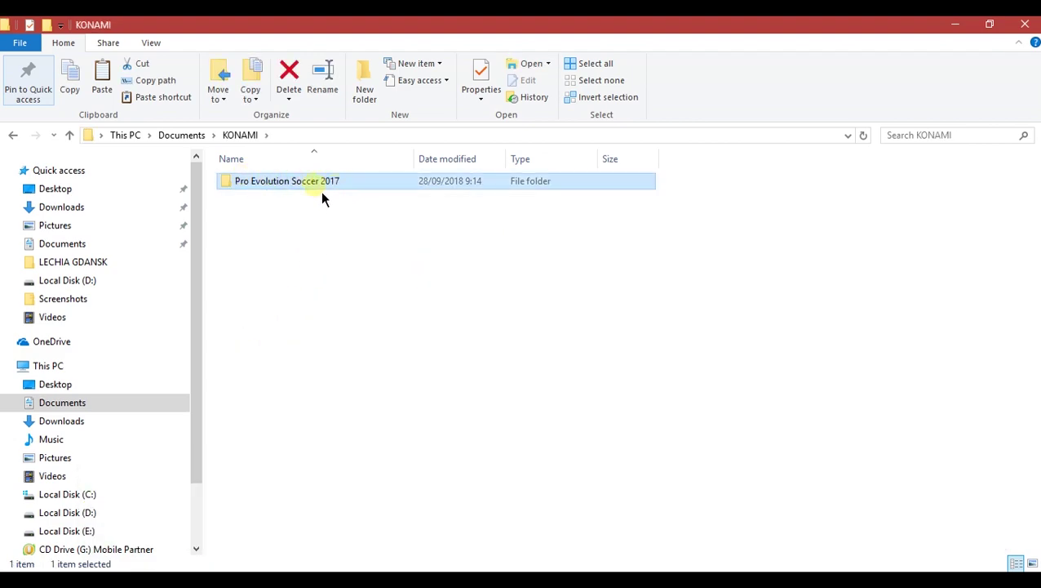
double_click(270, 188)
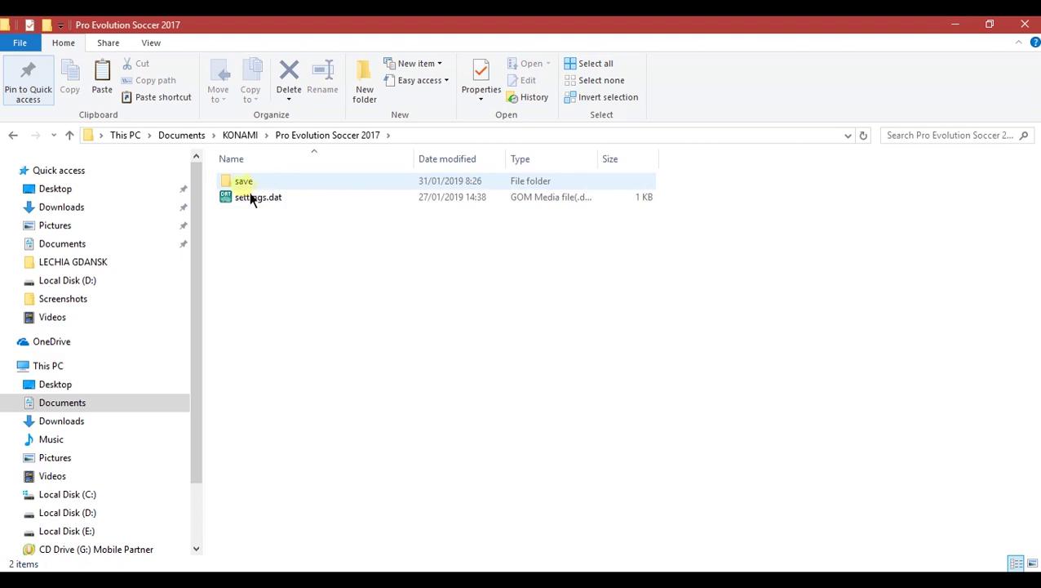
left_click(248, 186)
mouse_move(249, 194)
left_mouse_down()
mouse_move(257, 131)
mouse_move(255, 192)
left_mouse_up()
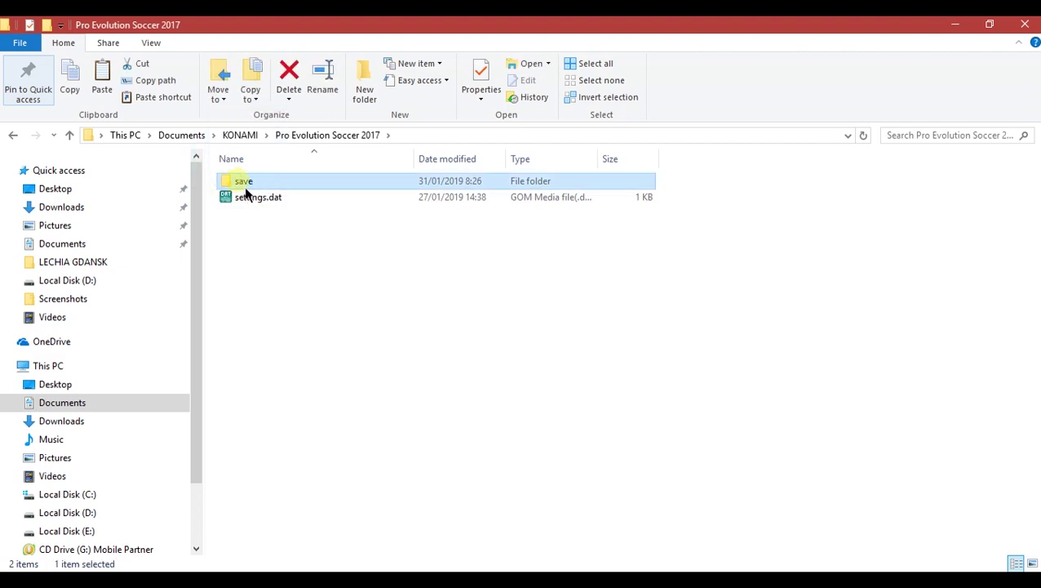
double_click(244, 187)
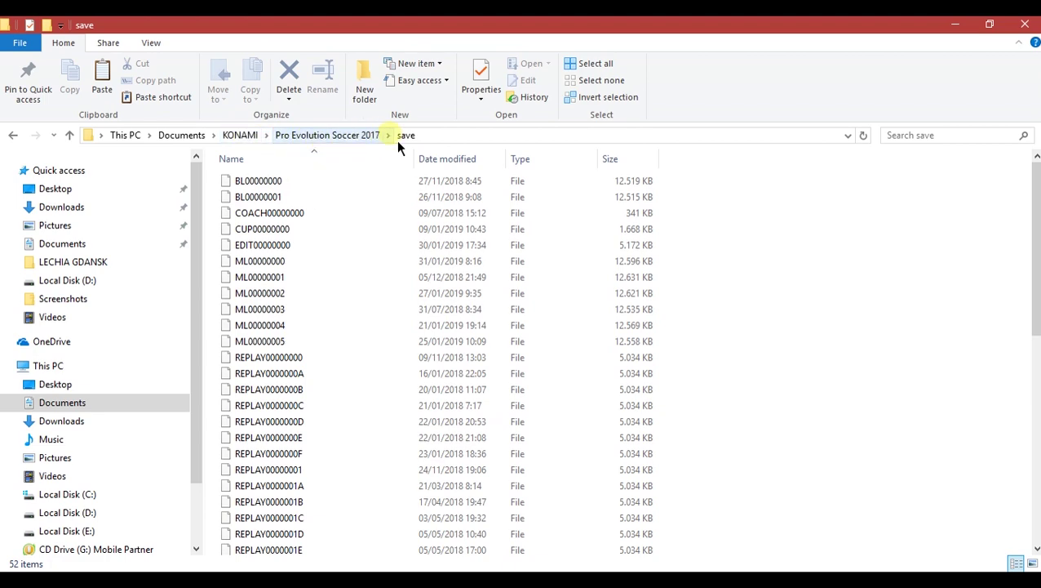
Step: Paste EDIT00000000 into the save folder and replace the existing file of the same name
right_click(780, 239)
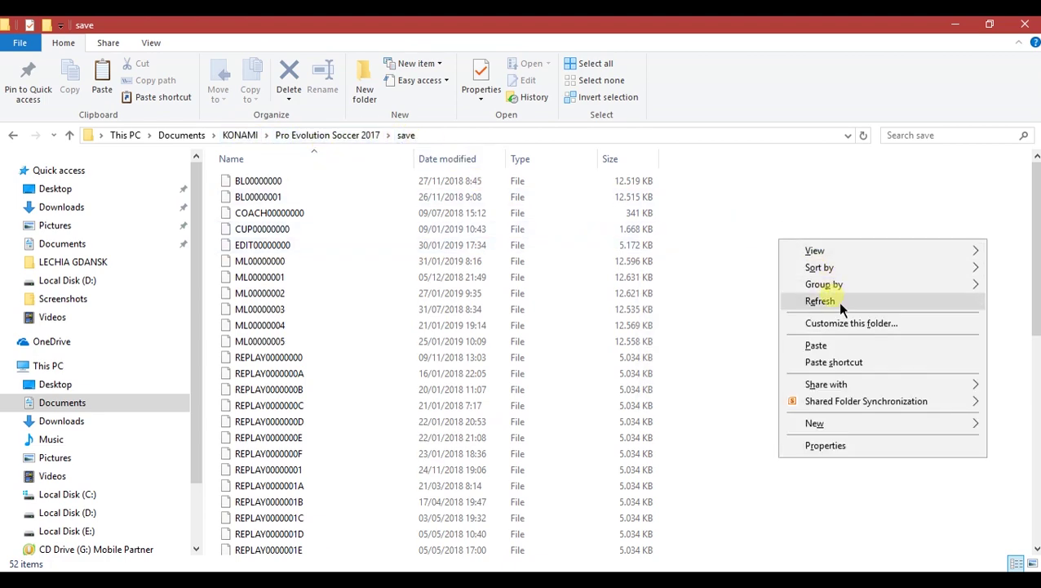
left_click(816, 345)
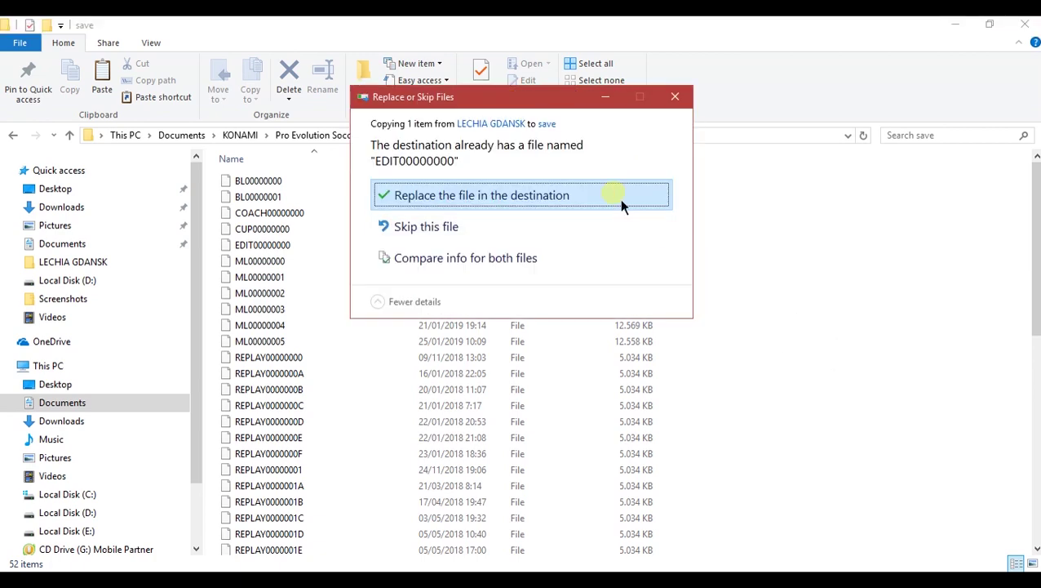
left_click(556, 204)
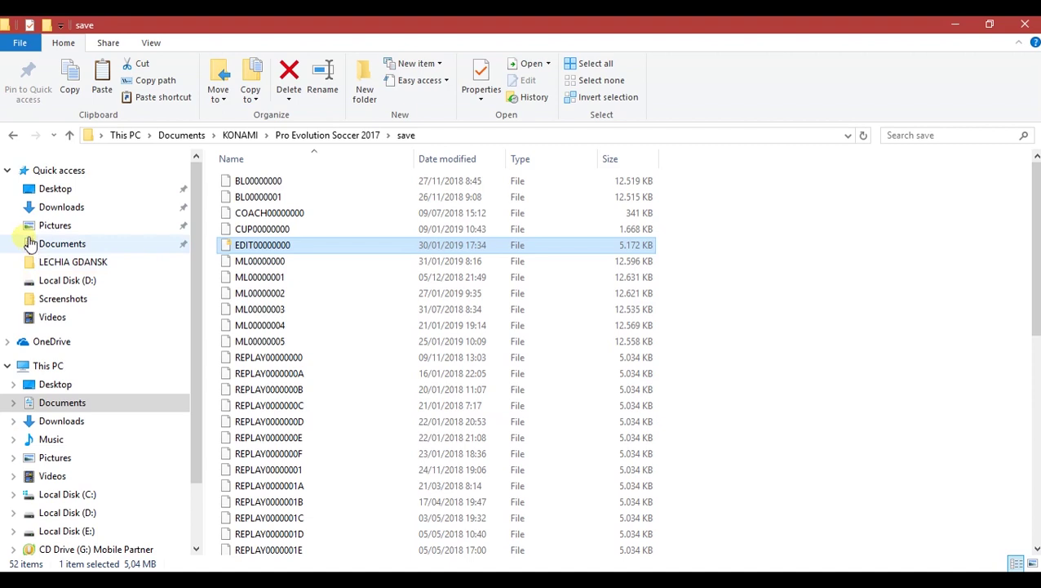
Step: Return to the LECHIA GDANSK mod folder and copy the Data15.cpk file
left_click(12, 135)
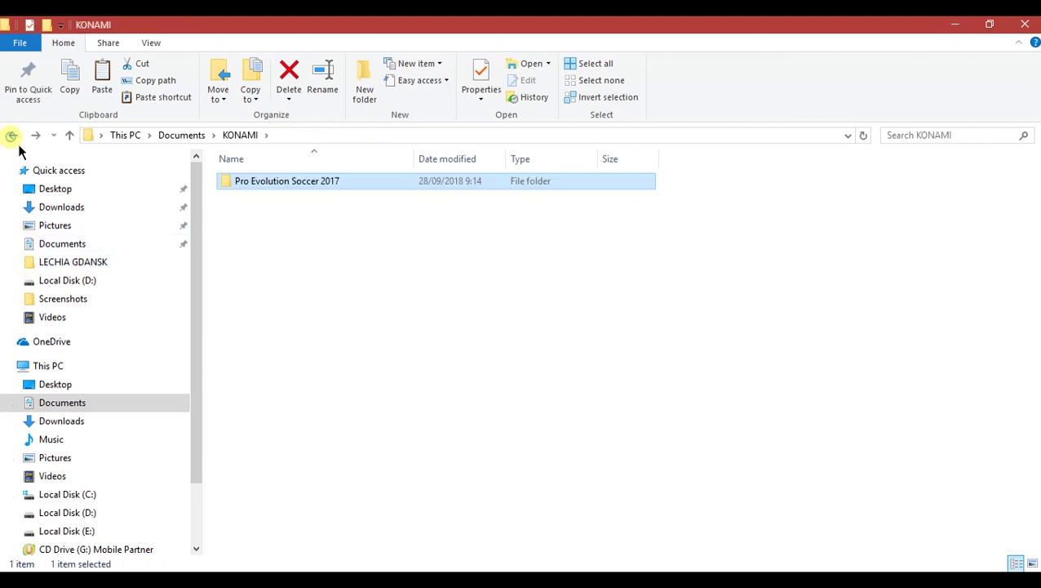
left_click(14, 139)
left_click(15, 139)
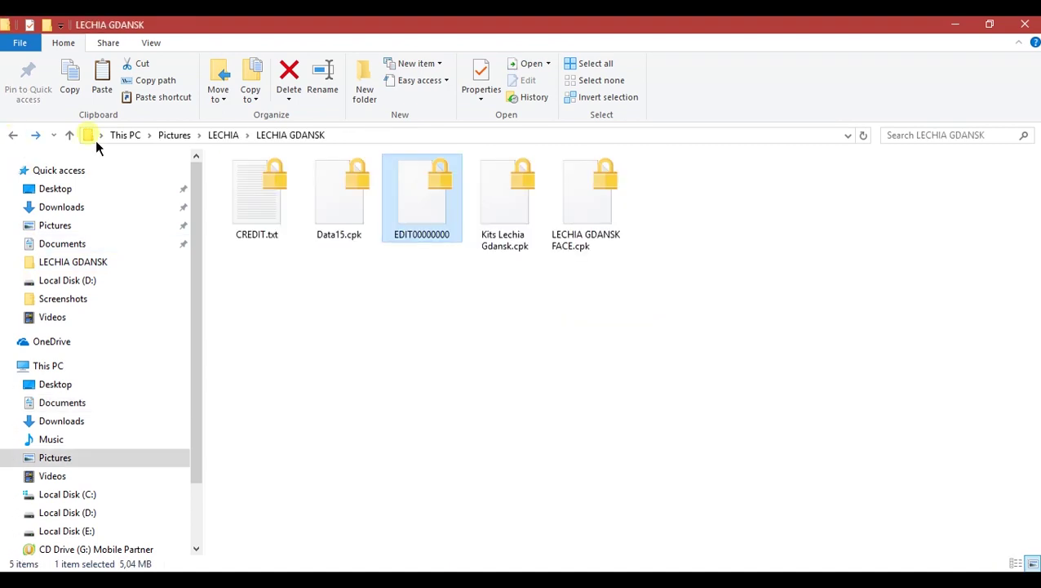
left_click(384, 261)
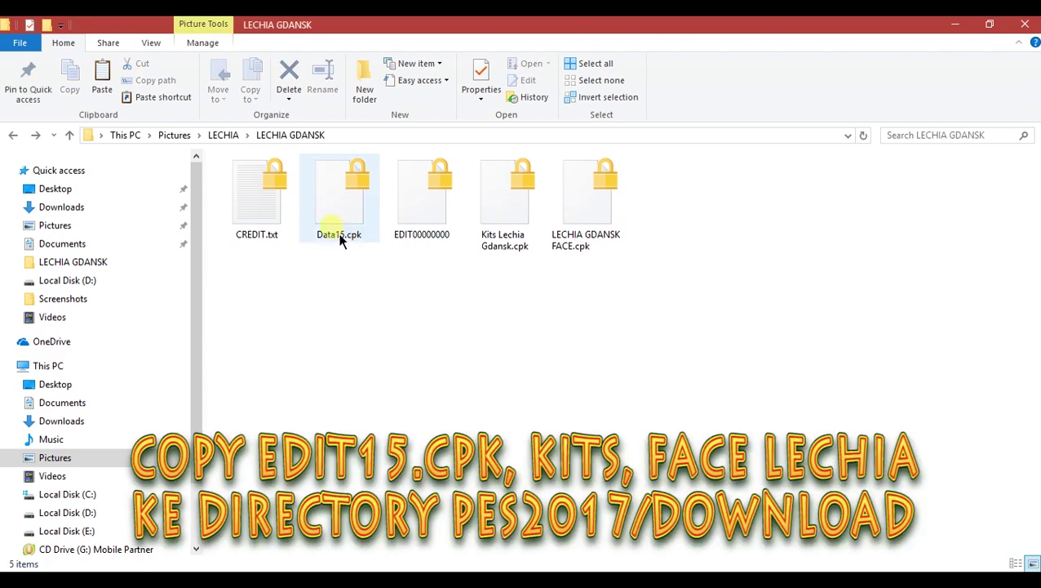
left_click(411, 237)
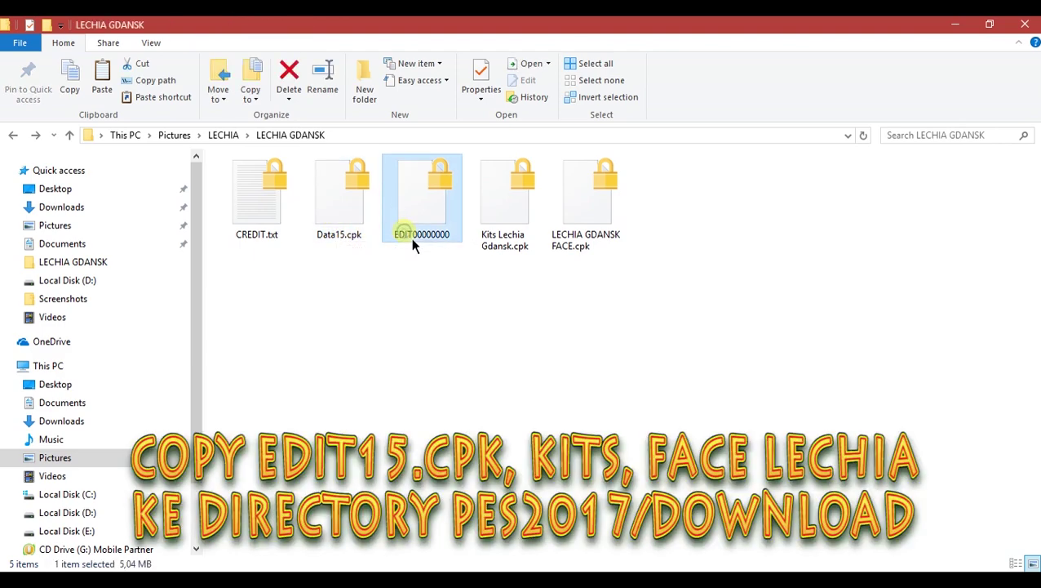
left_click(374, 230)
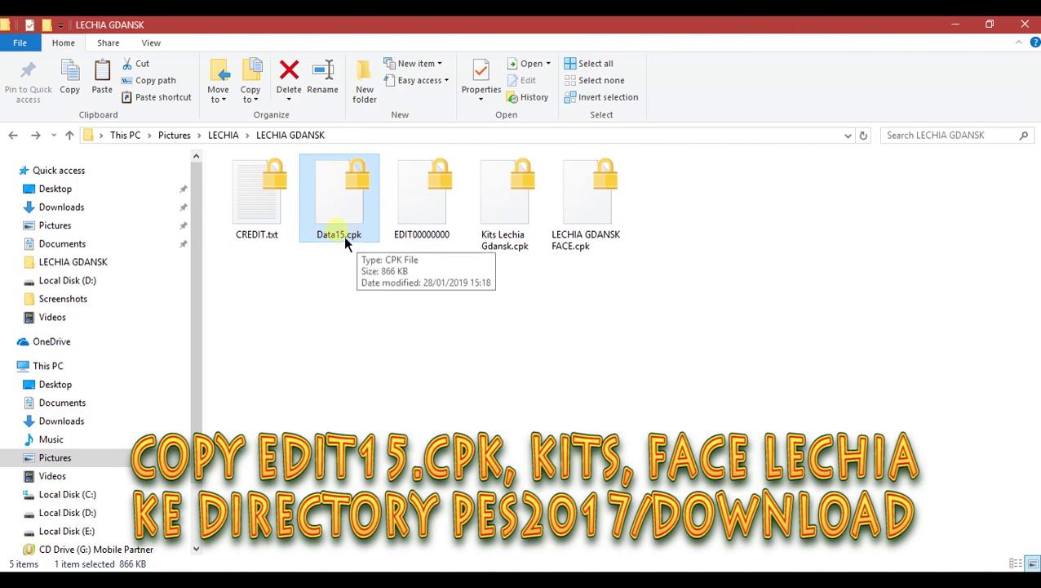
right_click(345, 236)
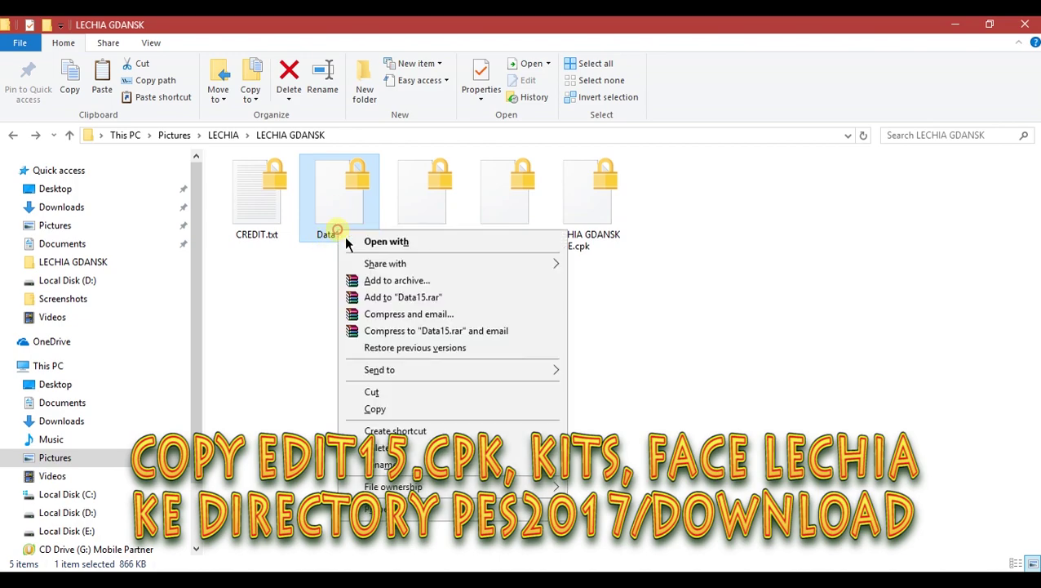
left_click(377, 409)
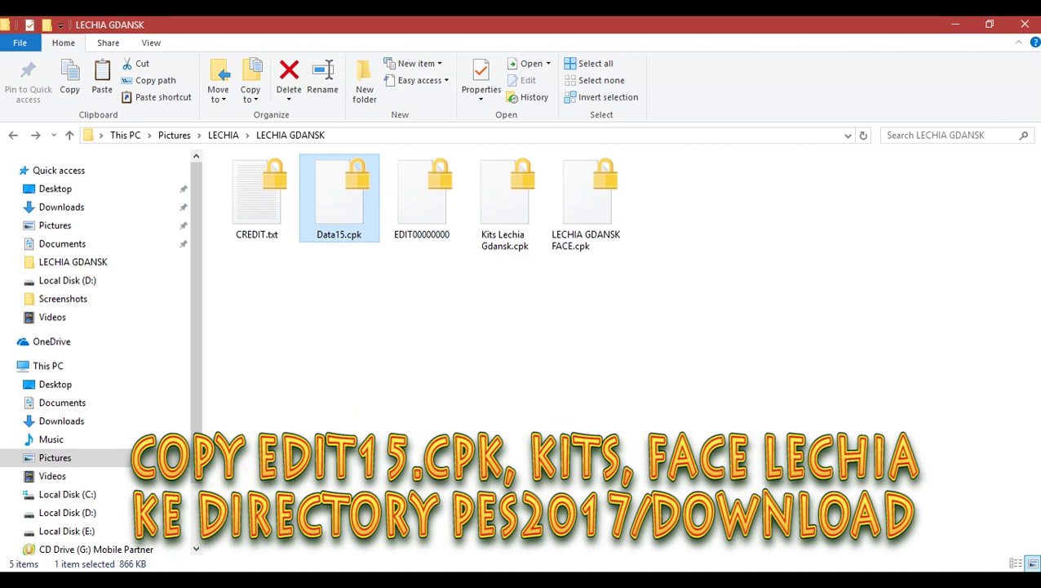
Step: Paste Data15.cpk into the Pro Evolution Soccer 2017 > download folder, granting administrator permission for the copy
mouse_move(198, 557)
left_click(224, 542)
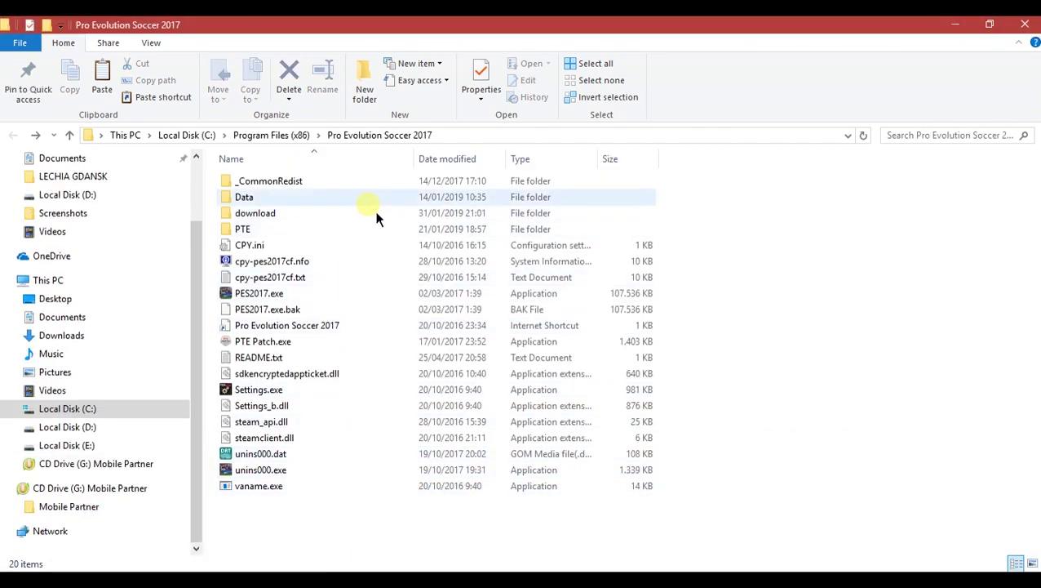
left_click(368, 135)
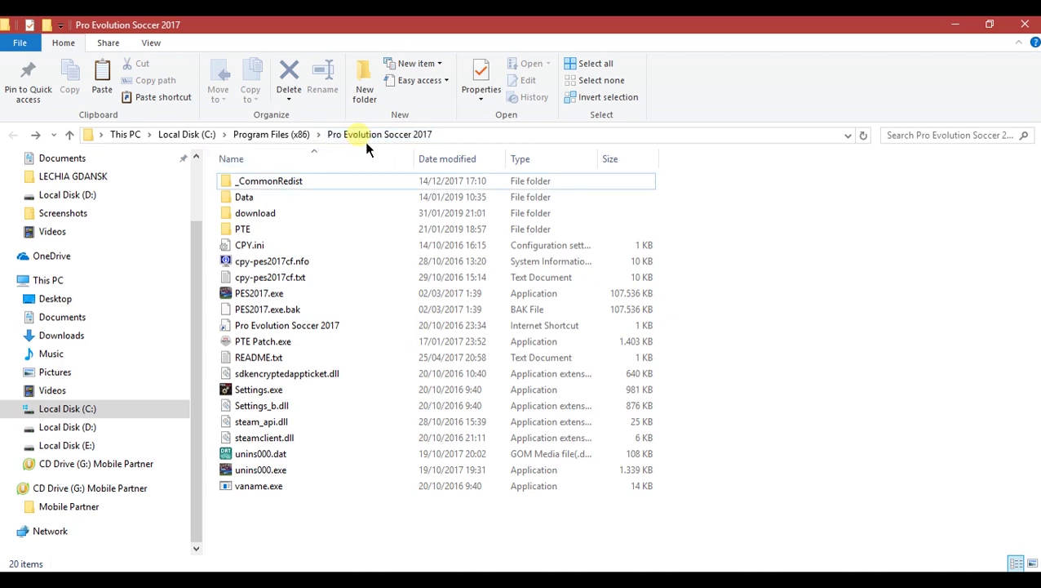
left_click(250, 215)
double_click(281, 217)
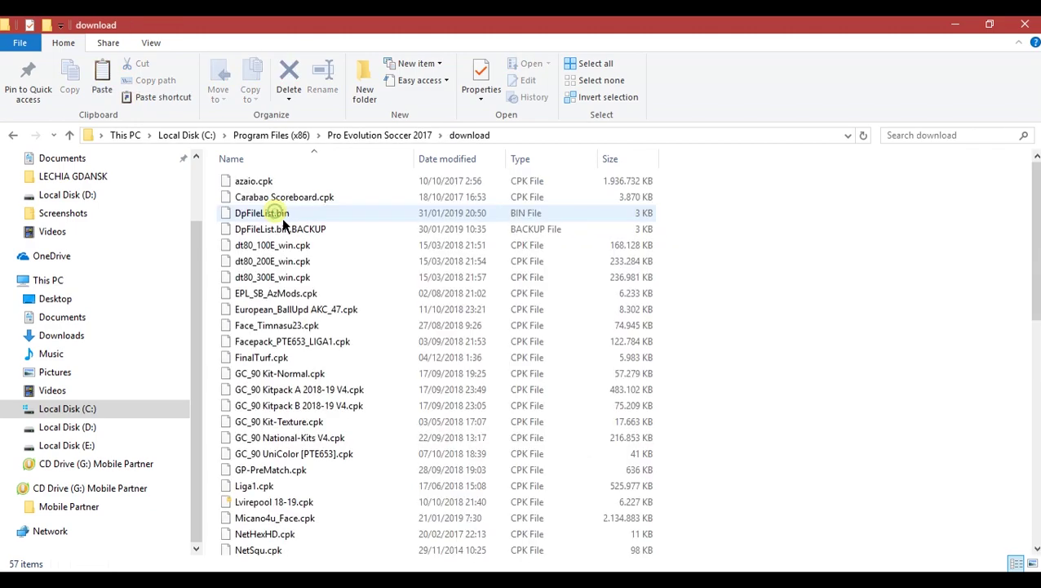
right_click(843, 225)
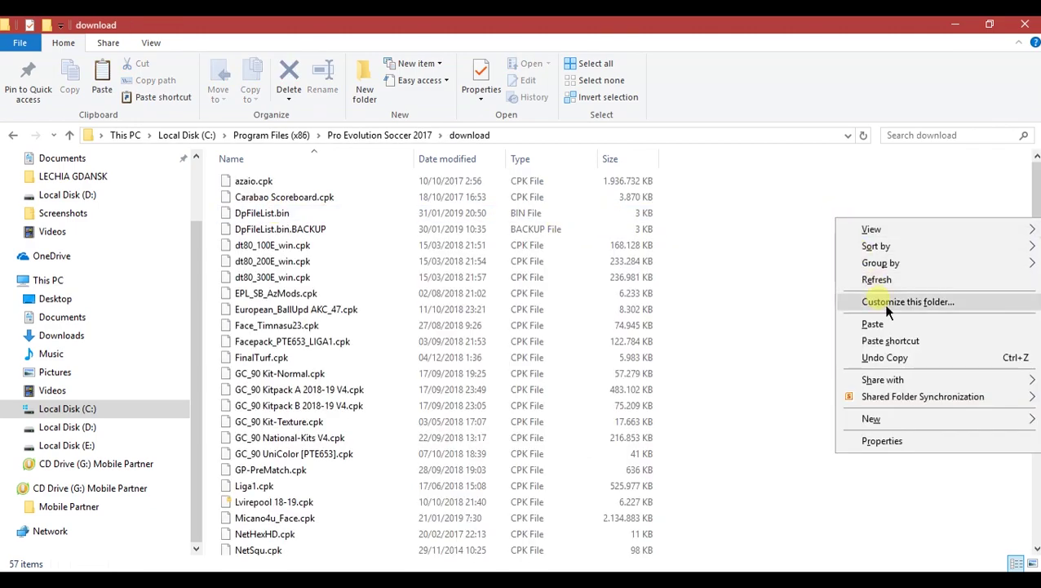
left_click(896, 327)
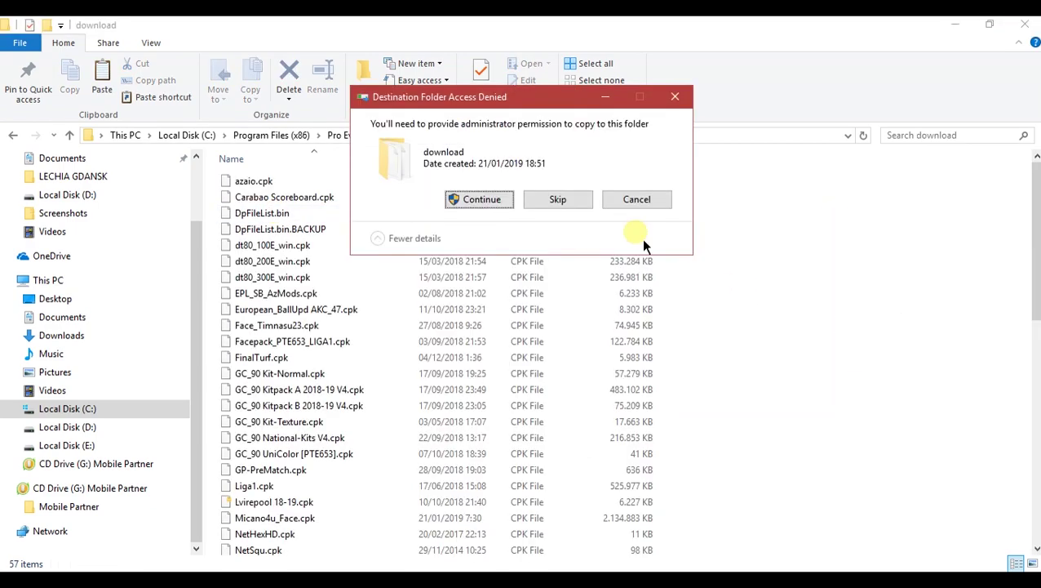
left_click(479, 199)
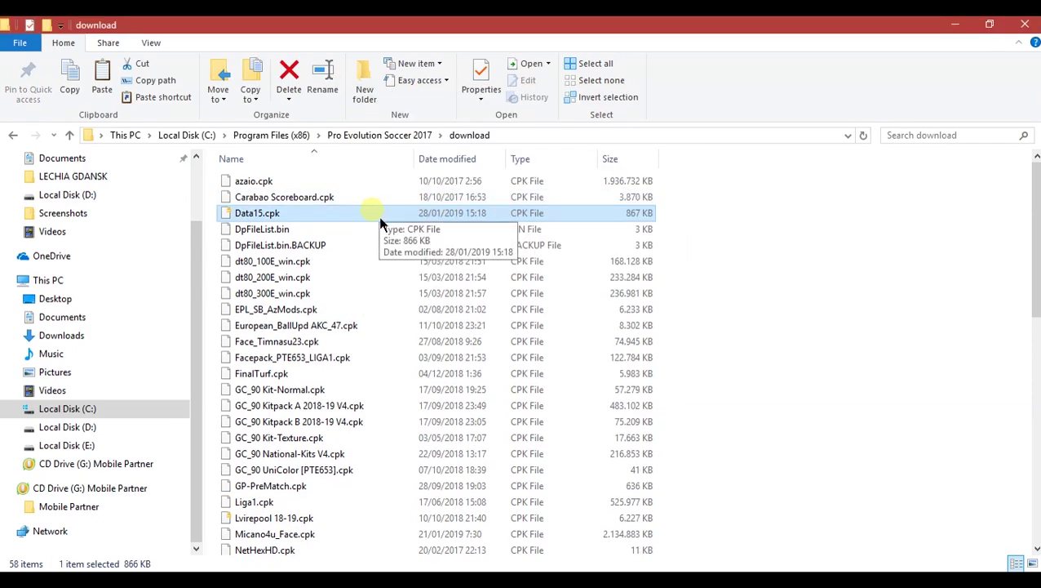
Step: Return to the LECHIA GDANSK mod folder and copy Kits Lechia Gdansk.cpk and LECHIA GDANSK FACE.cpk together
left_click(133, 537)
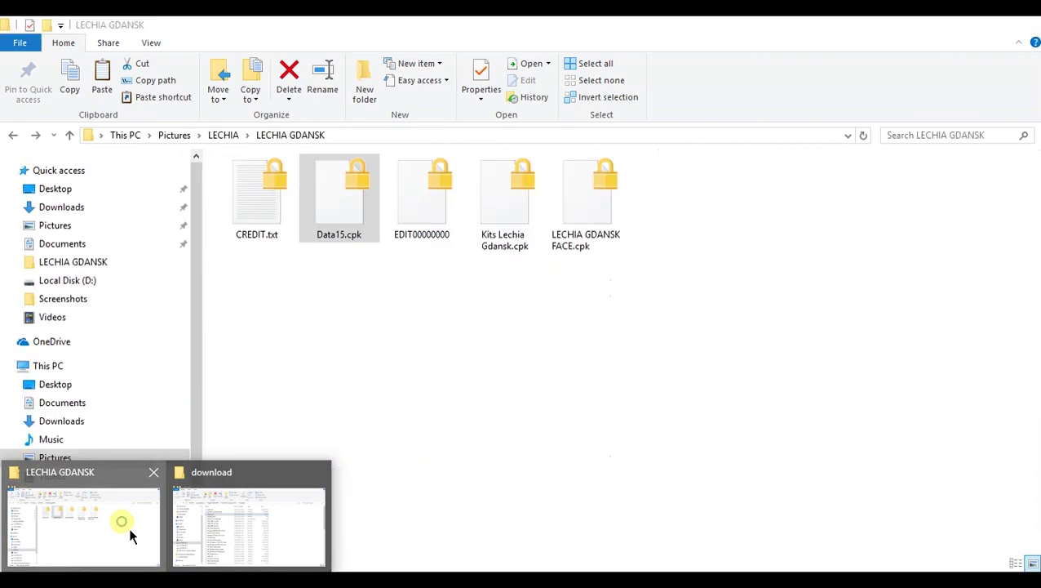
left_click(506, 247)
left_click(555, 229)
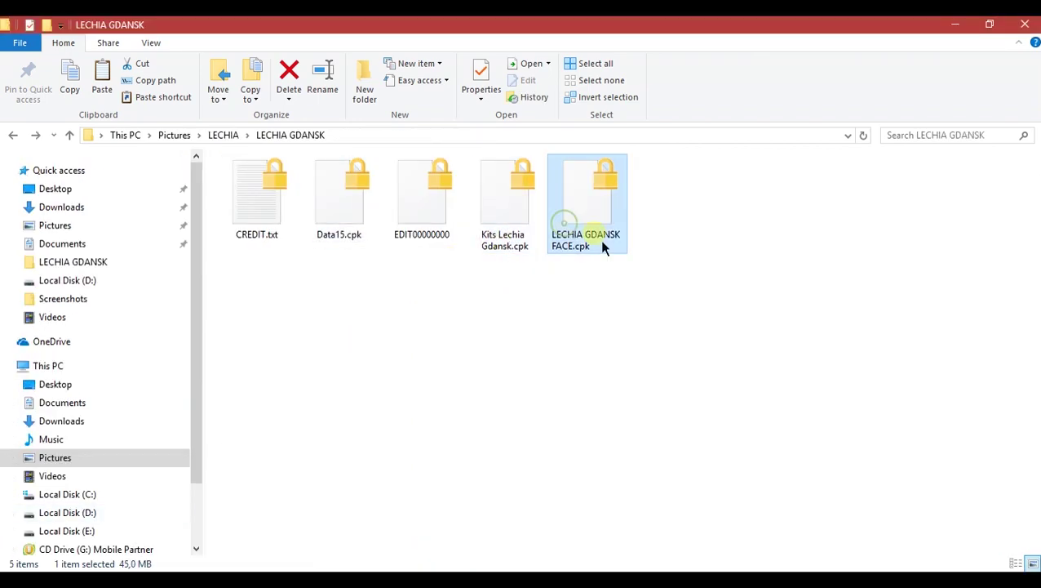
left_click_drag(639, 262, 514, 217)
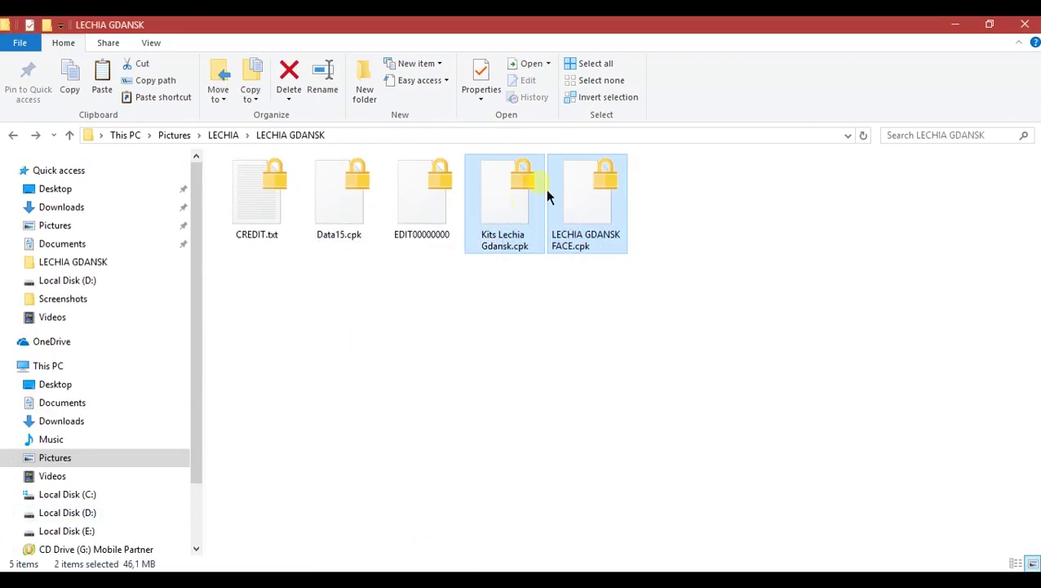
right_click(522, 206)
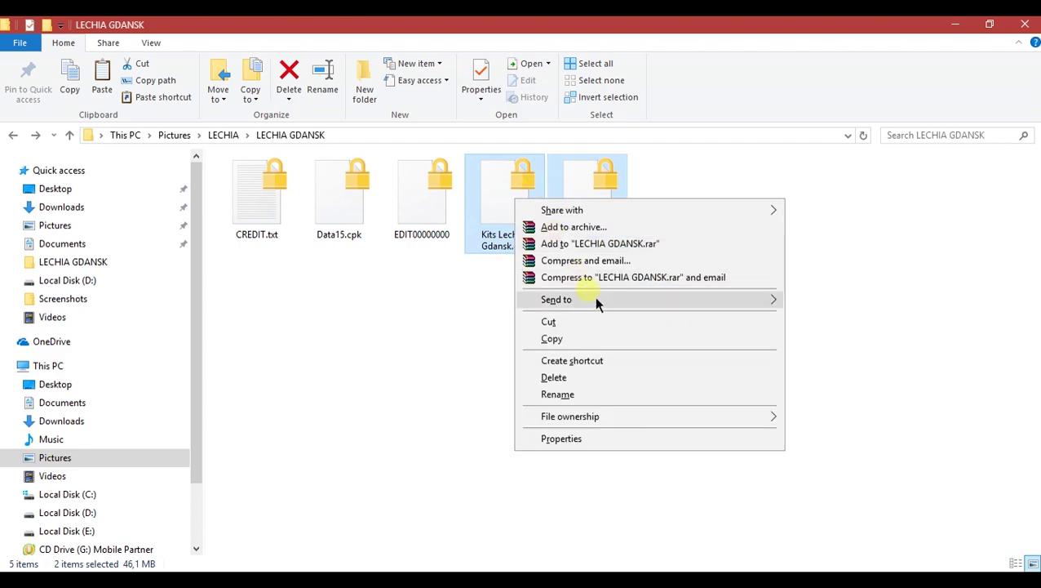
left_click(574, 345)
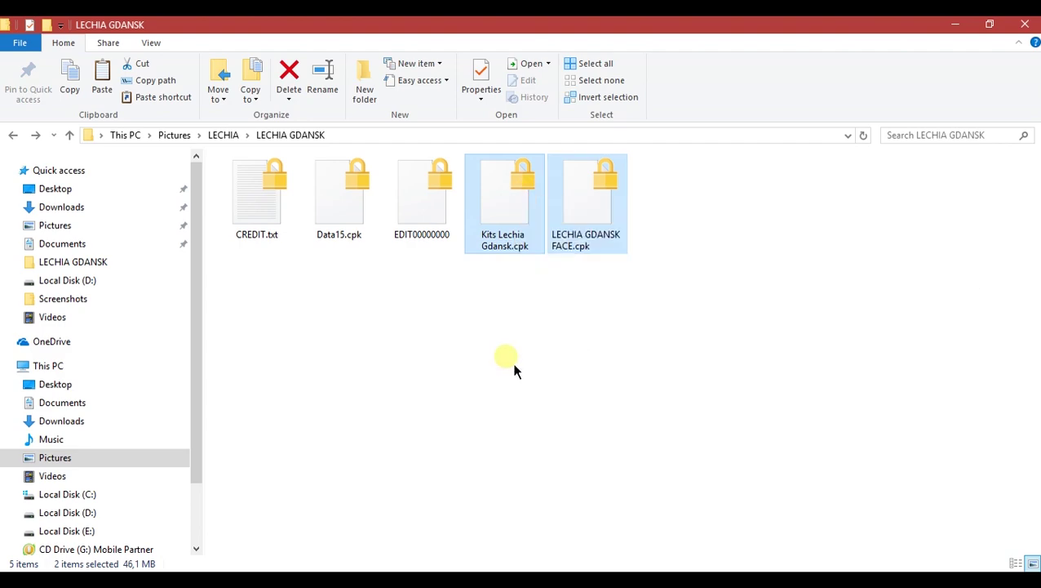
Step: Paste the copied kit and face CPK files into the Pro Evolution Soccer 2017 > download folder, granting administrator permission
left_click(233, 543)
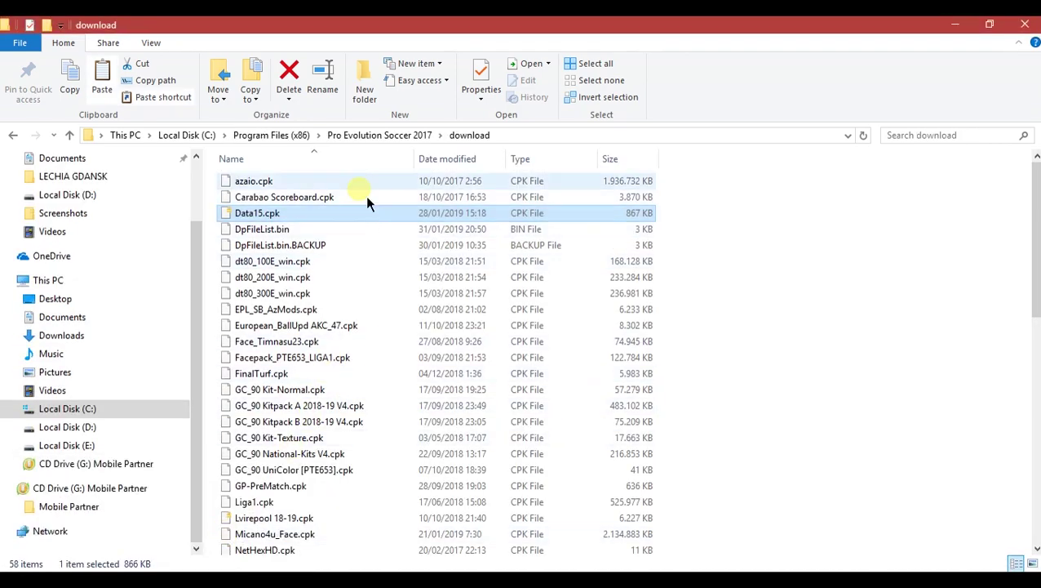
left_click(367, 142)
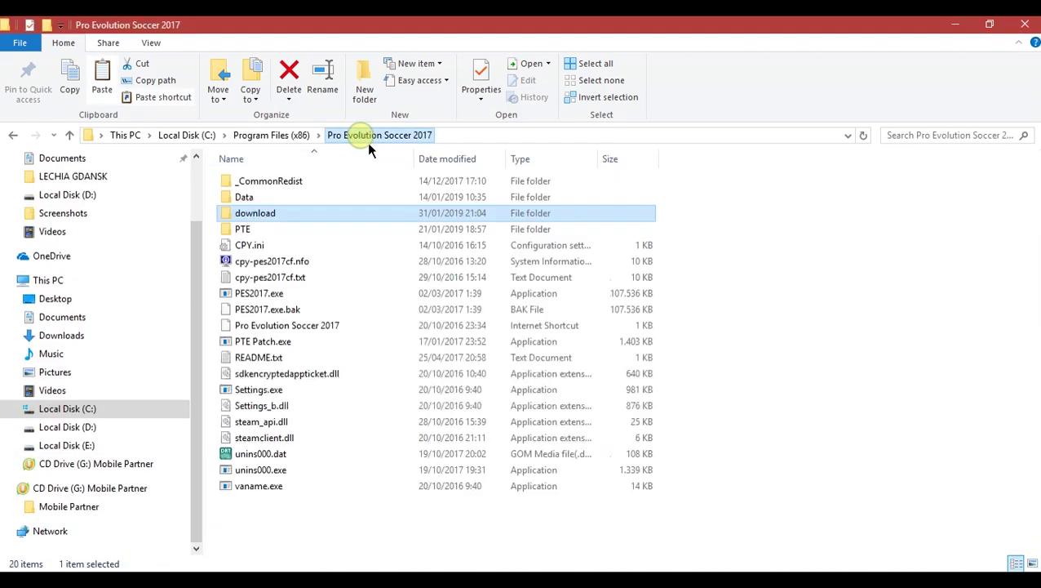
left_click(308, 214)
double_click(319, 213)
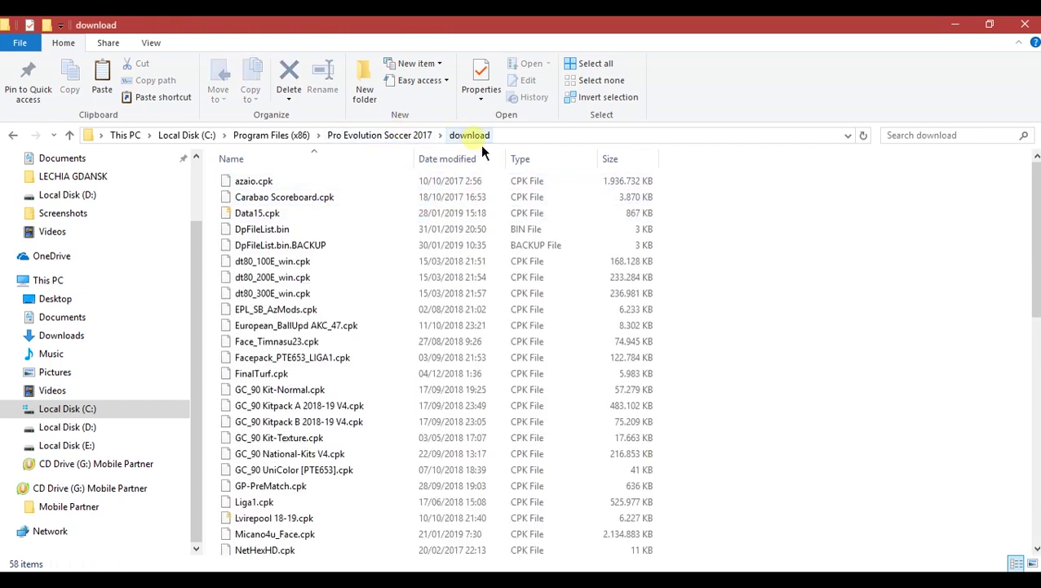
right_click(749, 270)
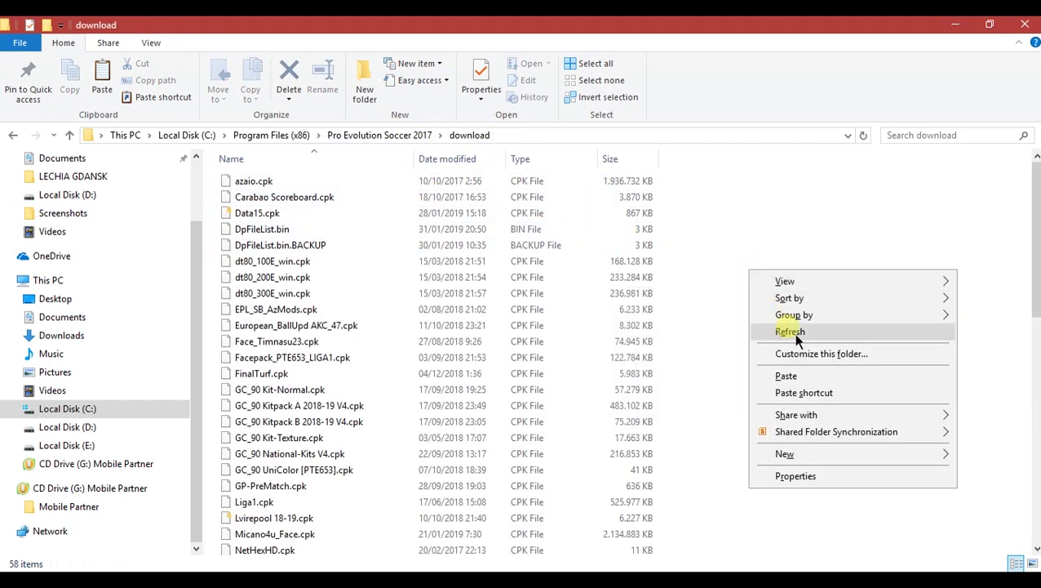
left_click(806, 377)
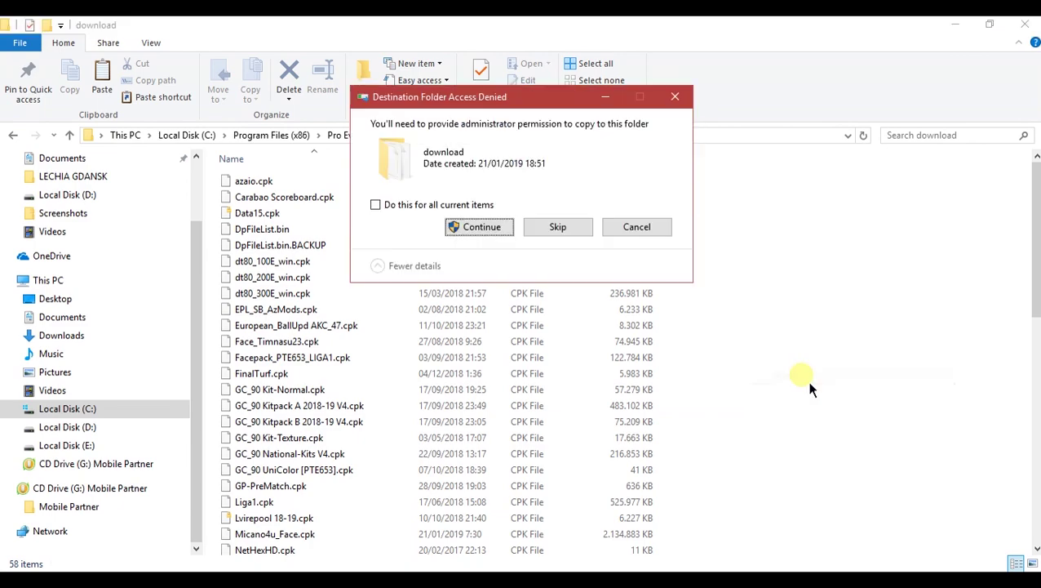
key("shift+Tab")
left_click(470, 229)
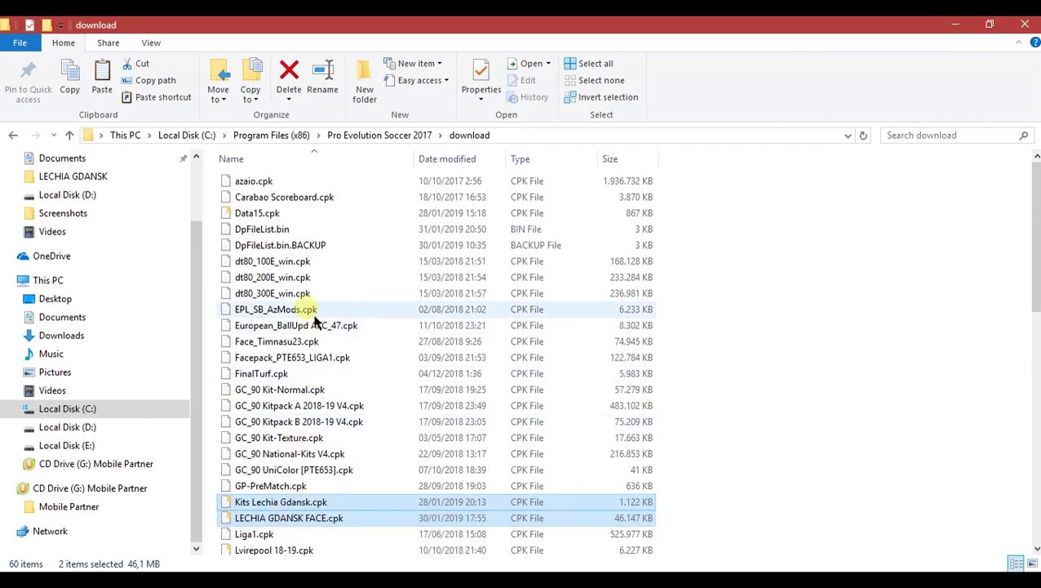
left_click_drag(260, 214, 286, 229)
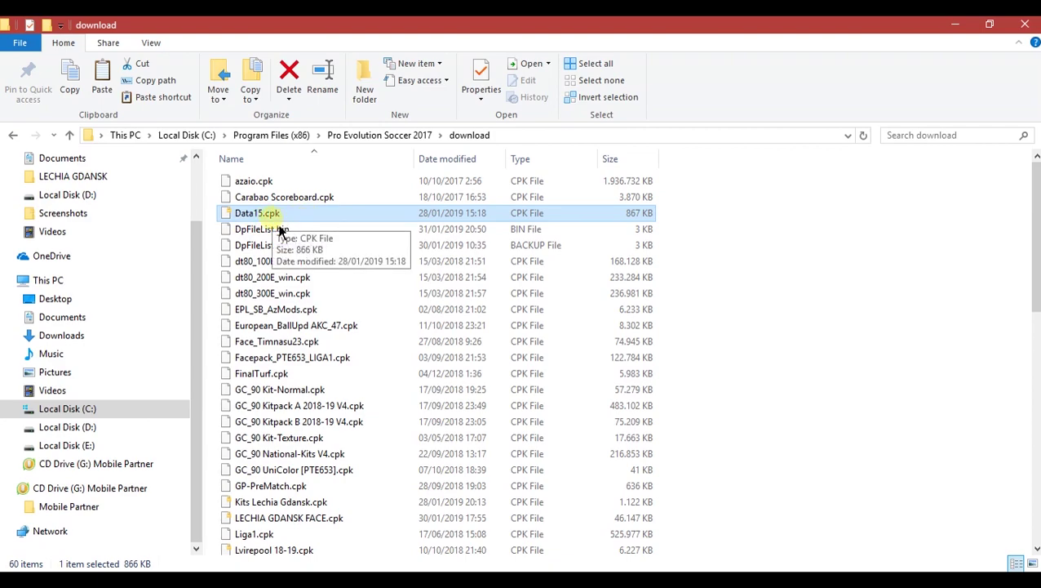
Step: Go to the DpFileList Generator folder inside LECHIA and run the PES 2017 DpFileList Generator program as administrator
mouse_move(163, 581)
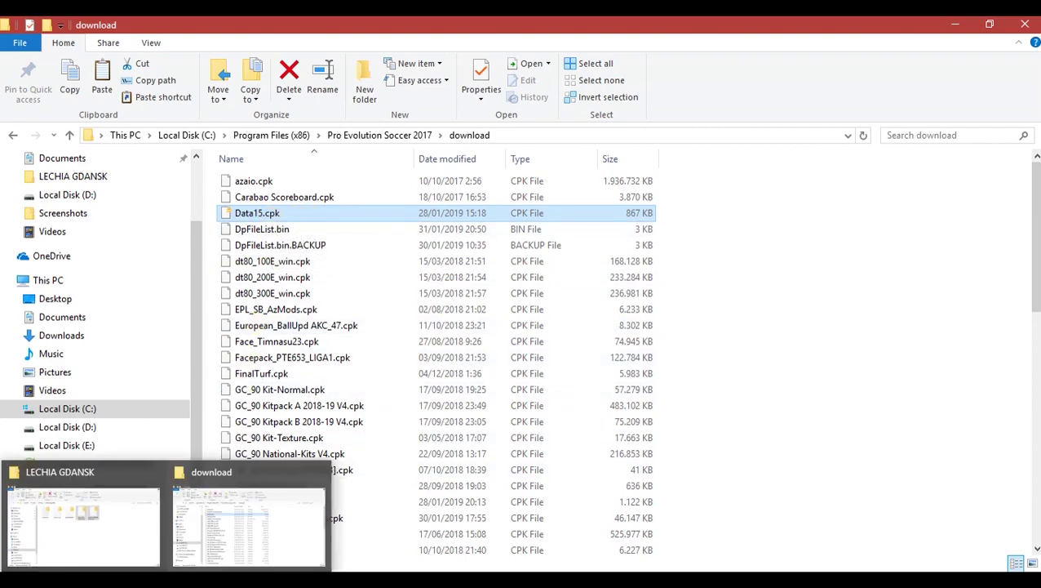
left_click(122, 530)
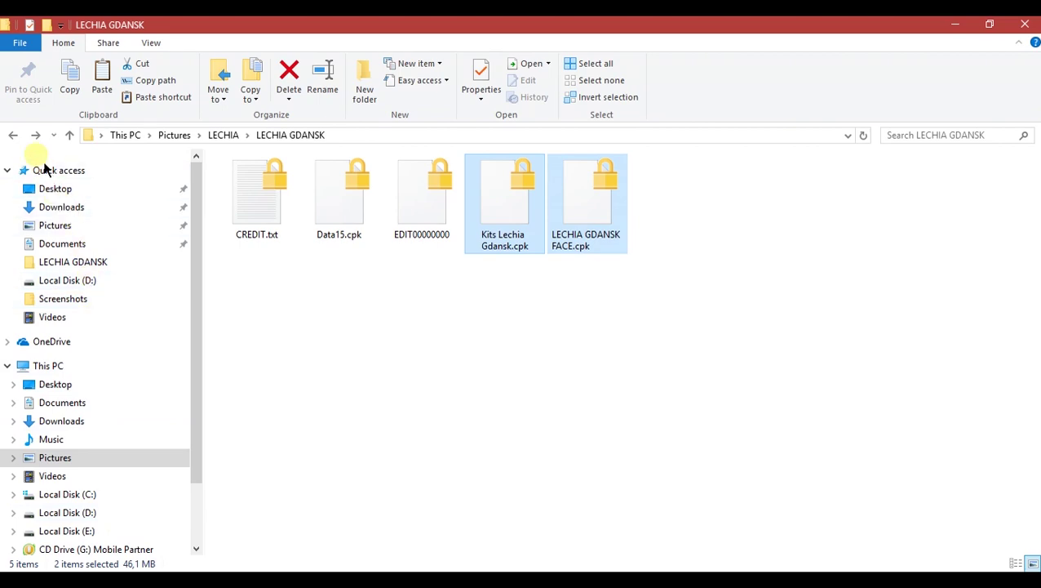
left_click(14, 136)
left_click(284, 218)
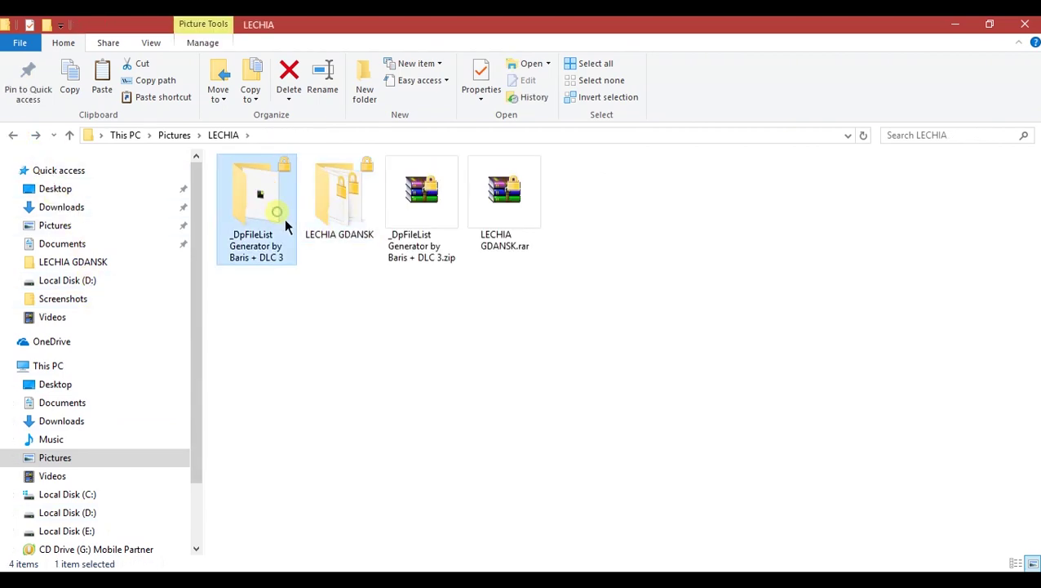
mouse_move(241, 262)
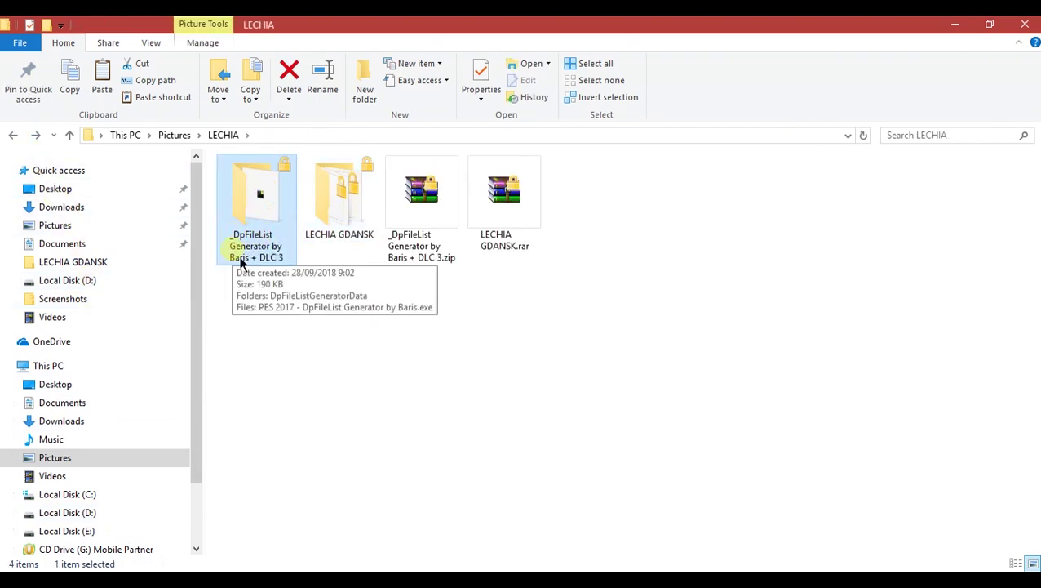
double_click(275, 249)
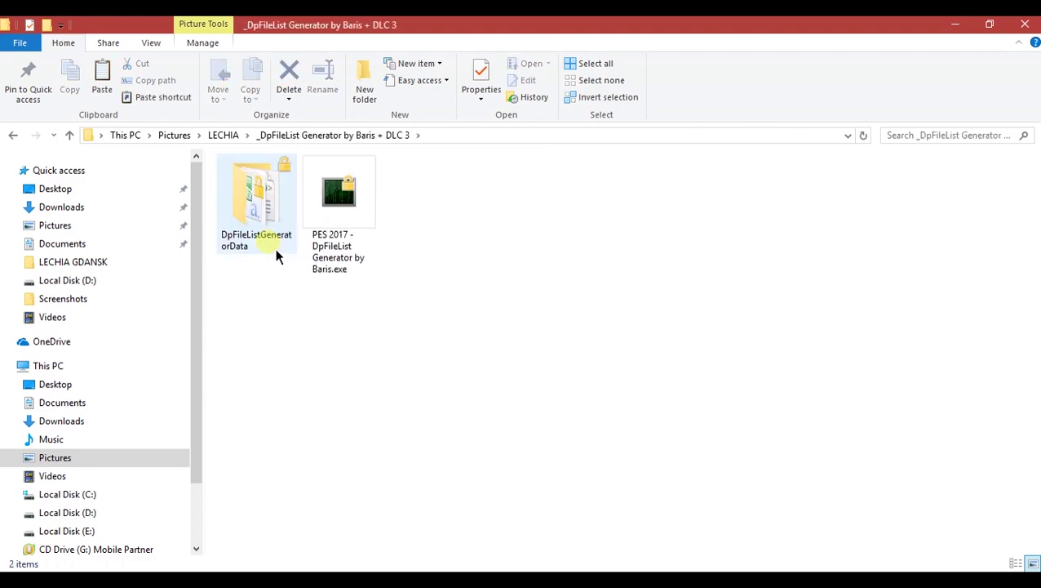
left_click(324, 248)
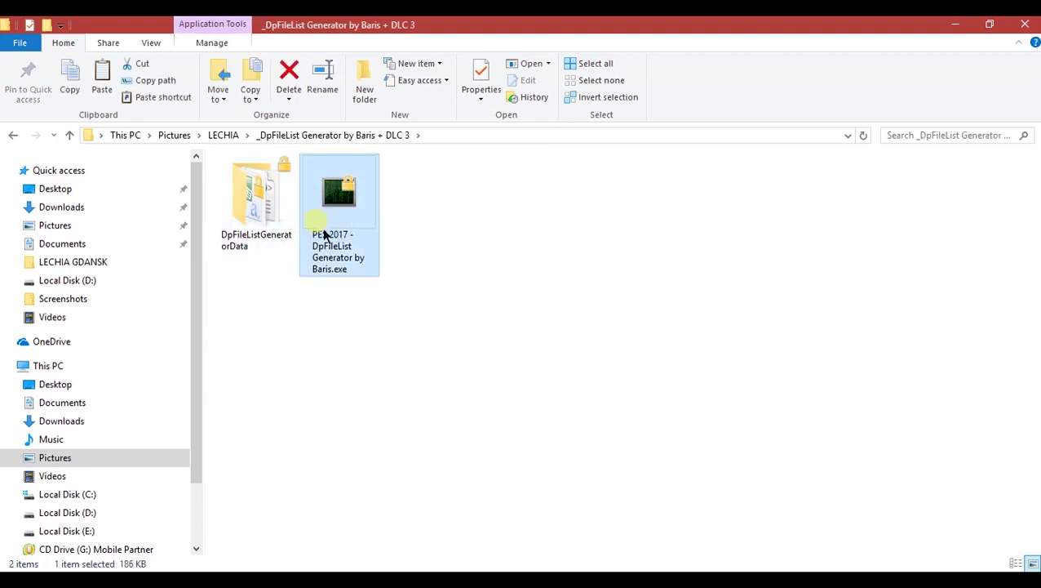
mouse_move(337, 250)
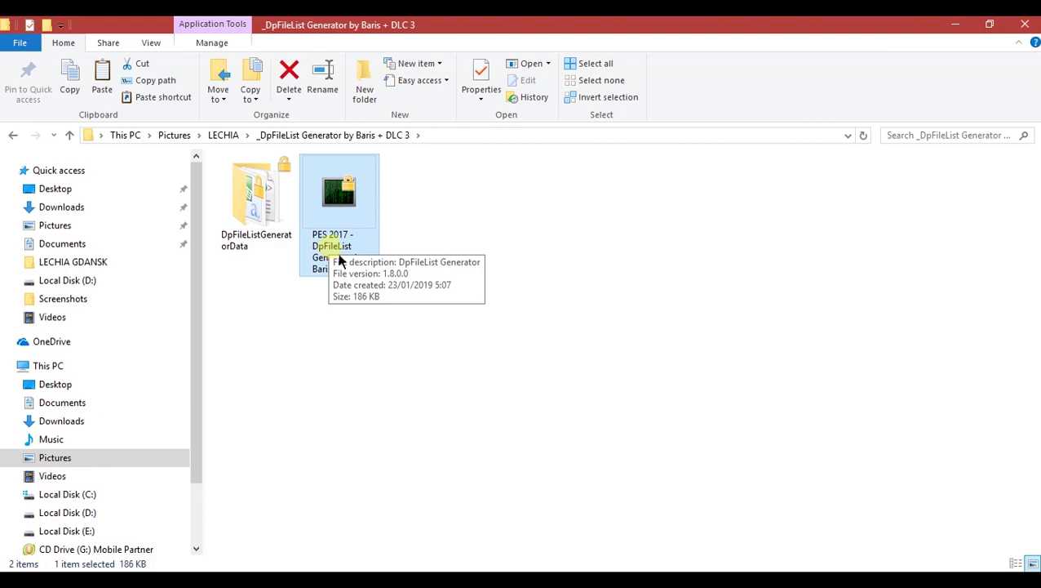
right_click(337, 238)
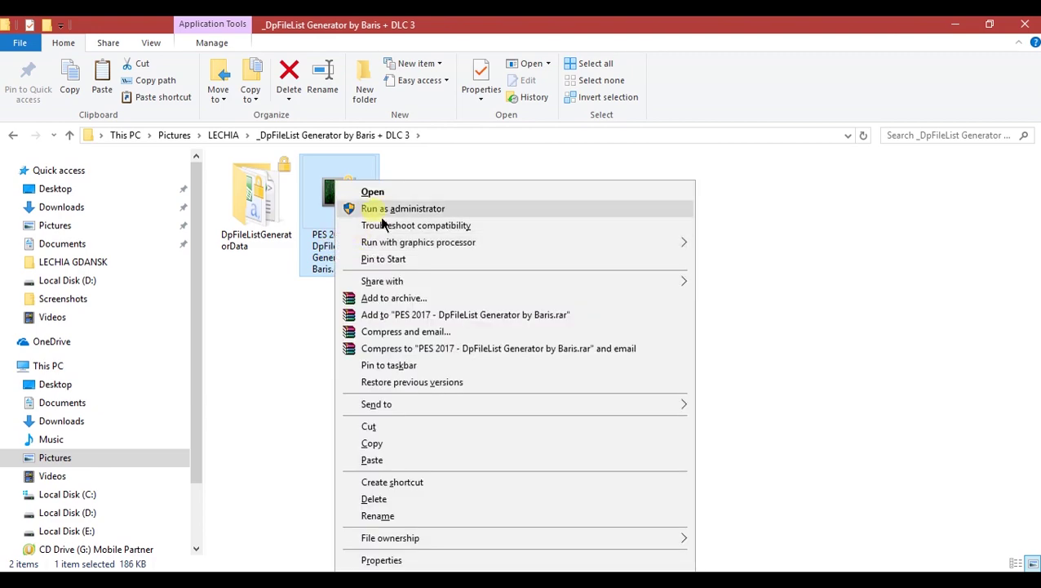
left_click(408, 215)
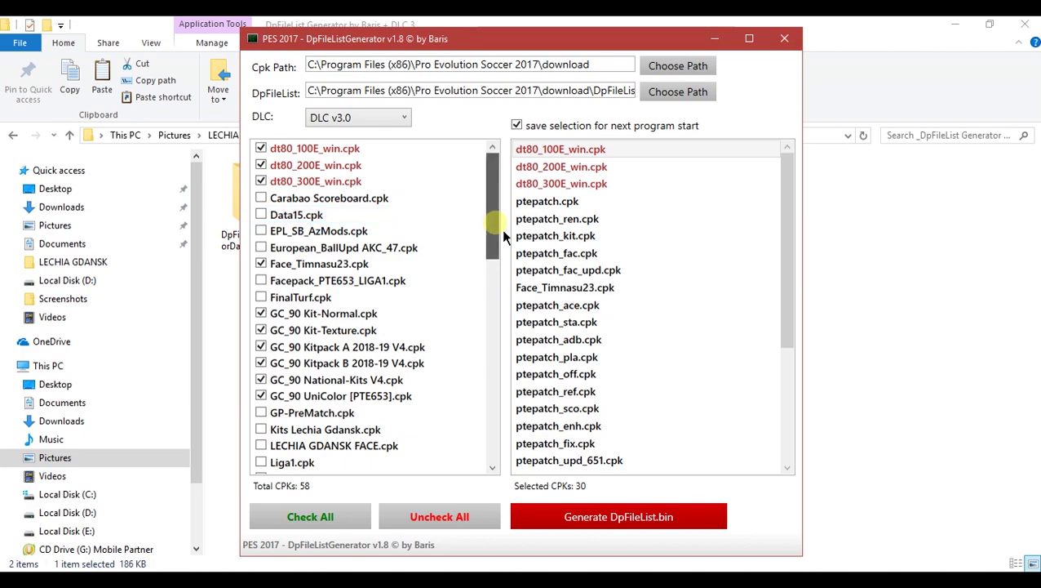
Step: Include Data15.cpk, Kits Lechia Gdansk.cpk and LECHIA GDANSK FACE.cpk, in that order, in the generator's CPK selection
mouse_move(501, 229)
left_mouse_down()
mouse_move(501, 277)
mouse_move(500, 238)
left_mouse_up()
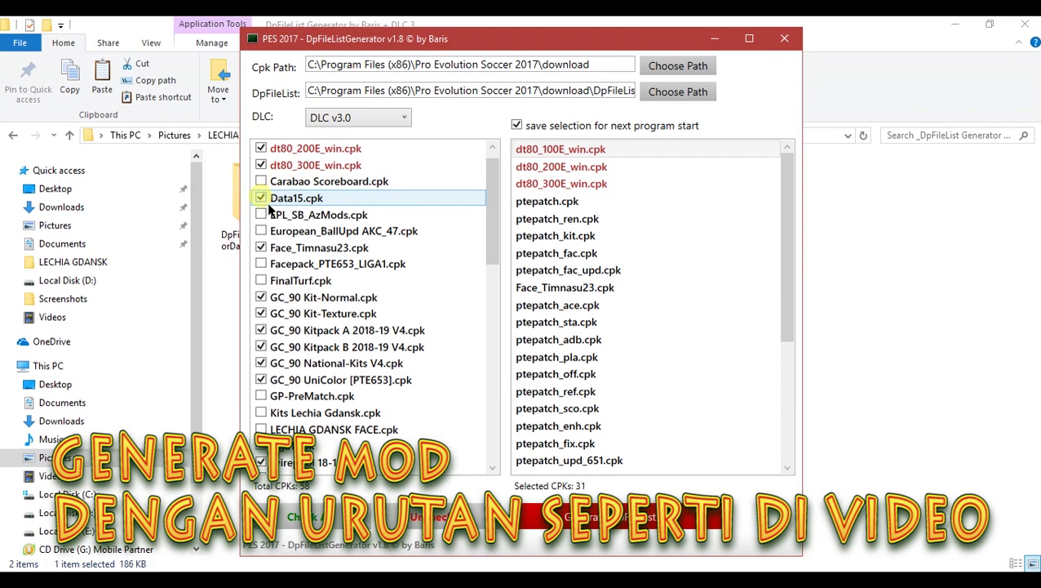
left_click_drag(495, 219, 499, 242)
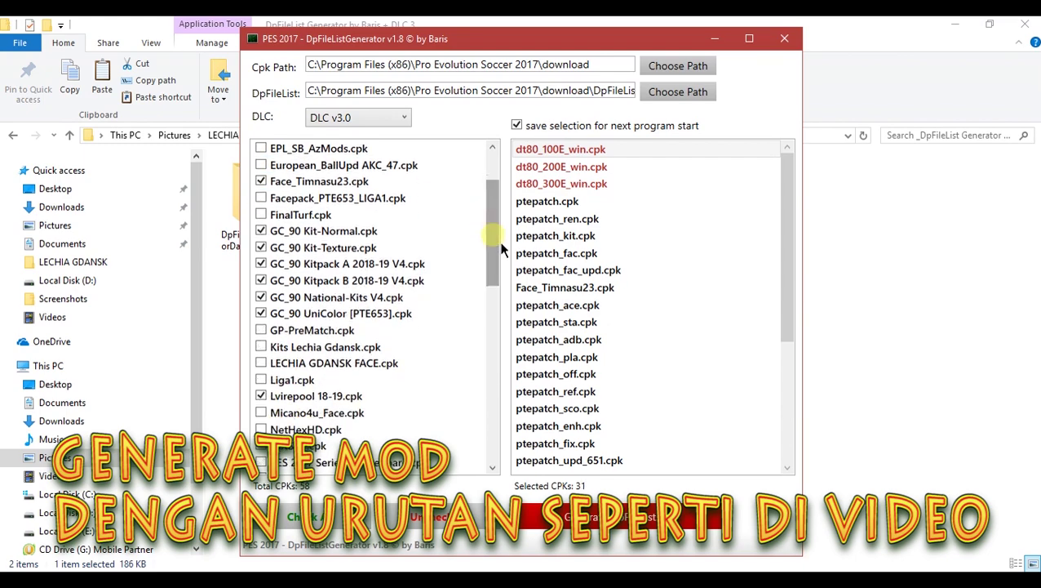
left_click(320, 352)
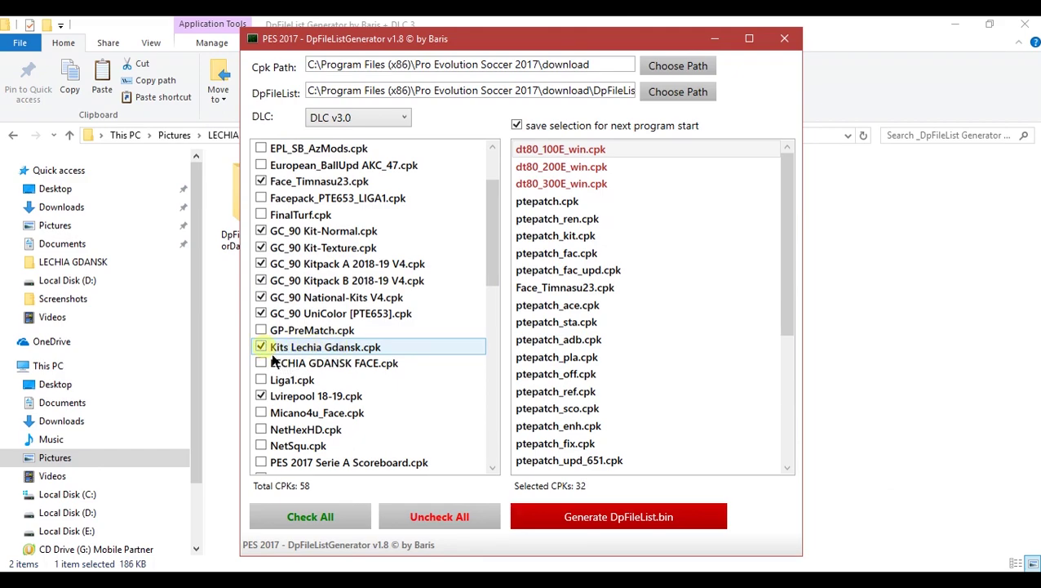
left_click(330, 365)
left_click(321, 366)
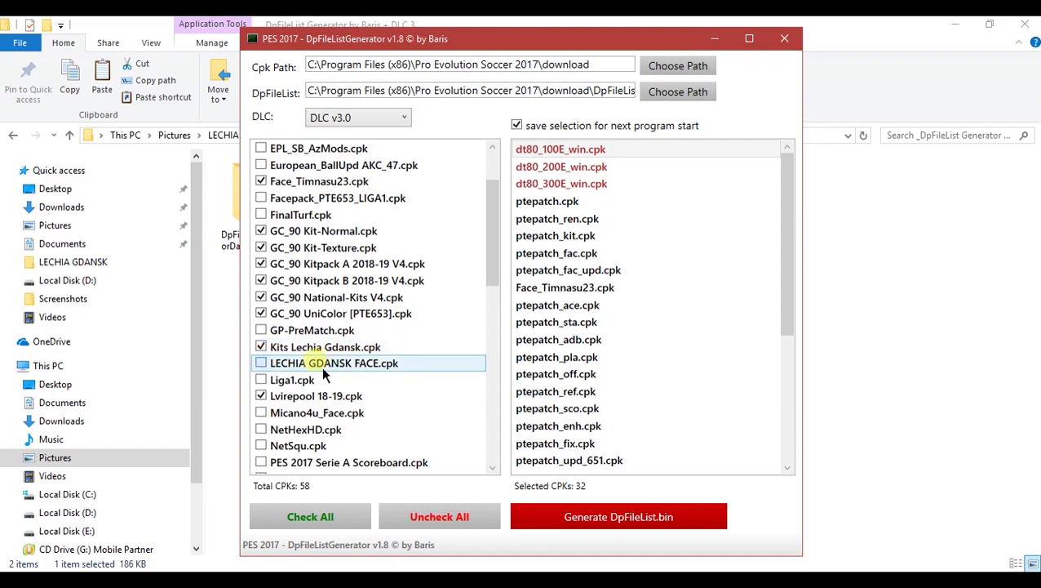
Step: Review the order of the three Lechia CPK entries at the end of the selected list and generate DpFileList.bin
left_click_drag(789, 291, 786, 471)
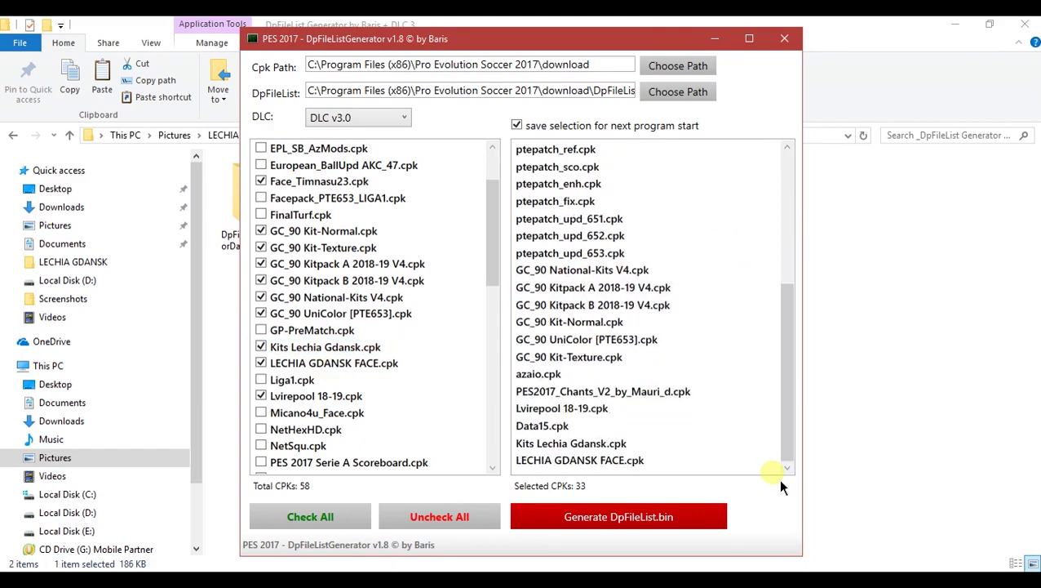
left_click(596, 426)
left_click(594, 443)
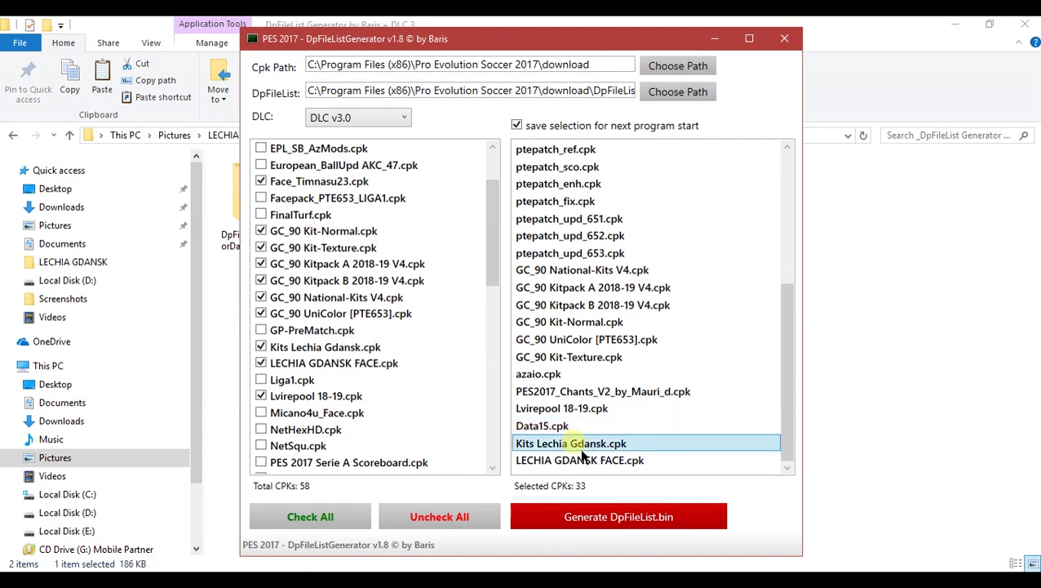
left_click(576, 461)
left_click(555, 425)
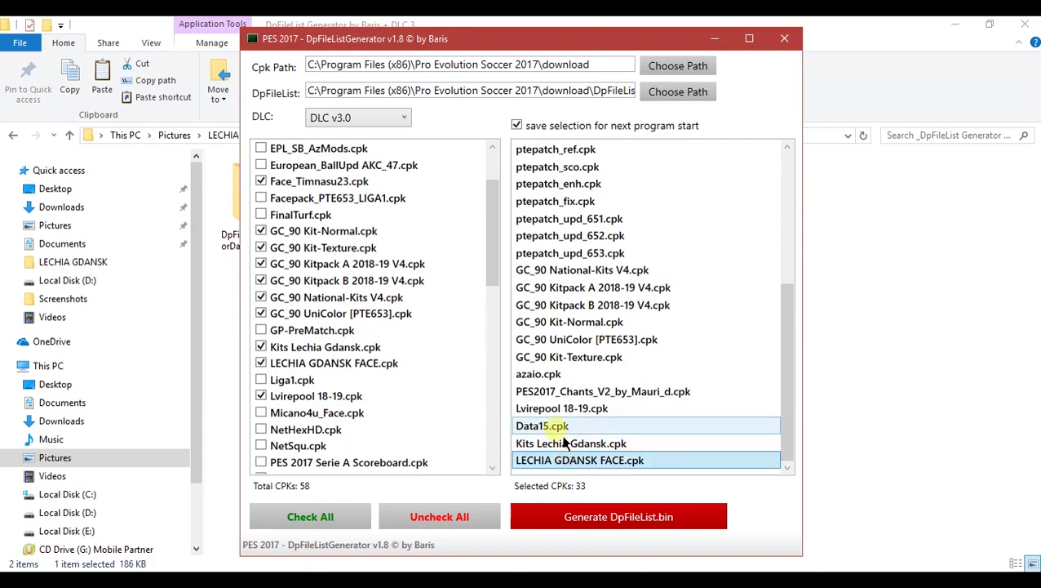
left_click(563, 443)
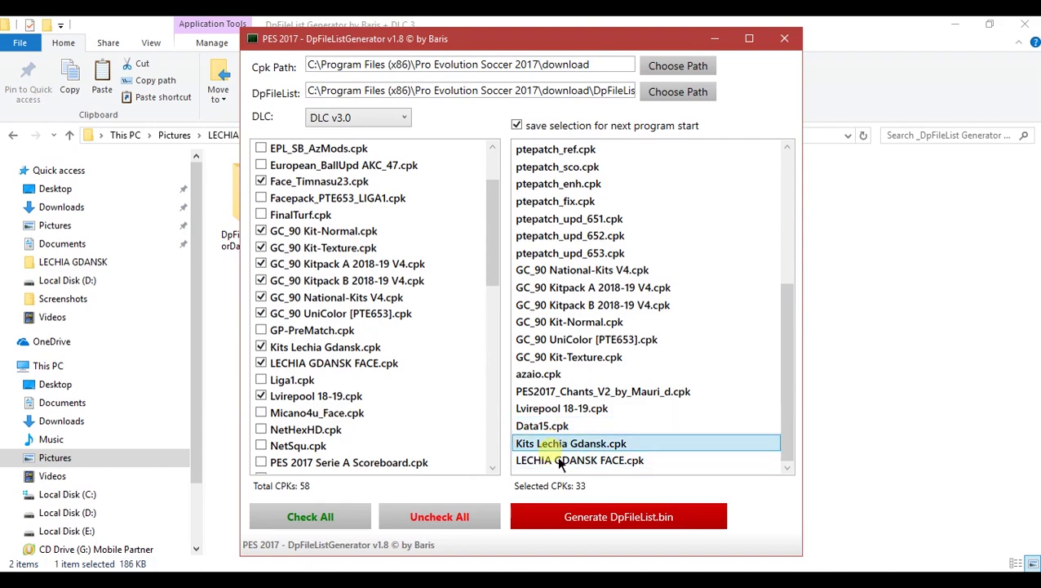
left_click(560, 462)
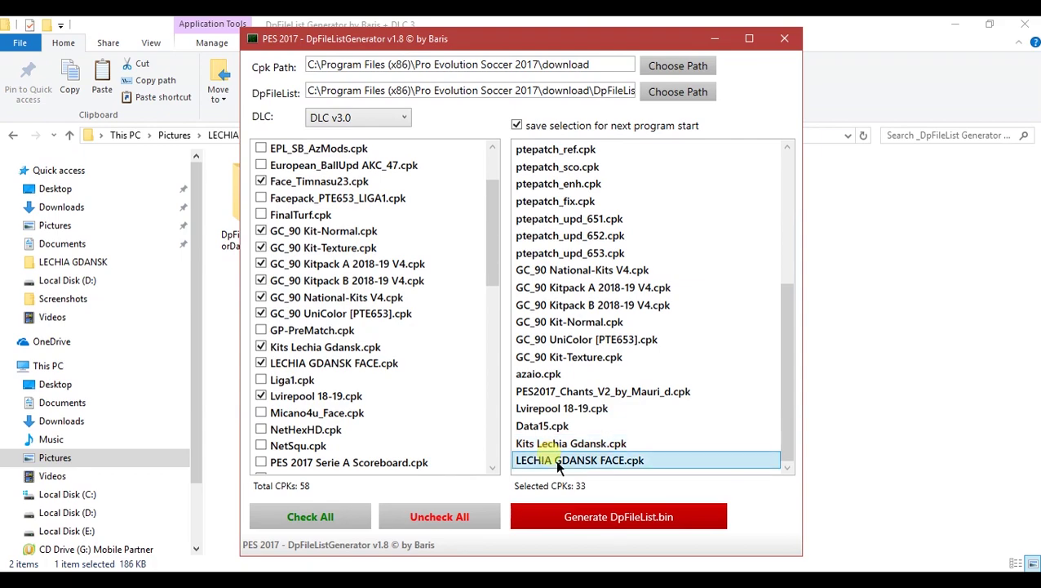
left_click(626, 523)
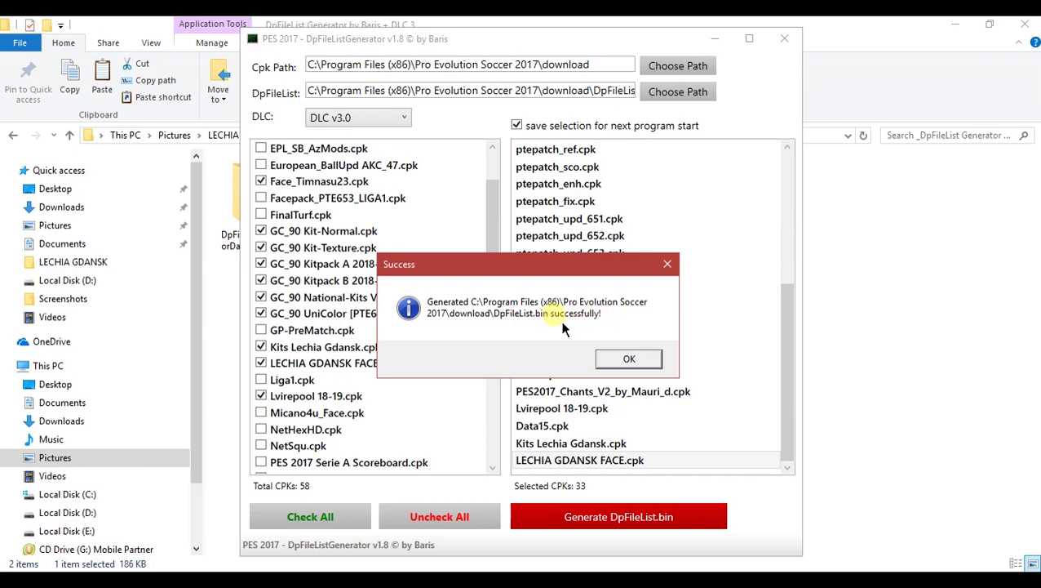
left_click(640, 367)
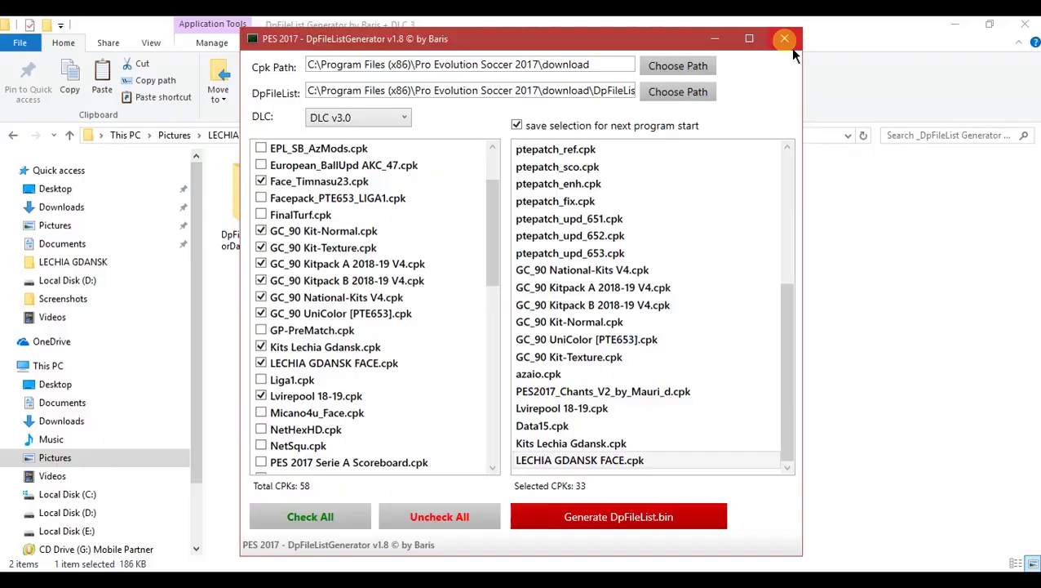